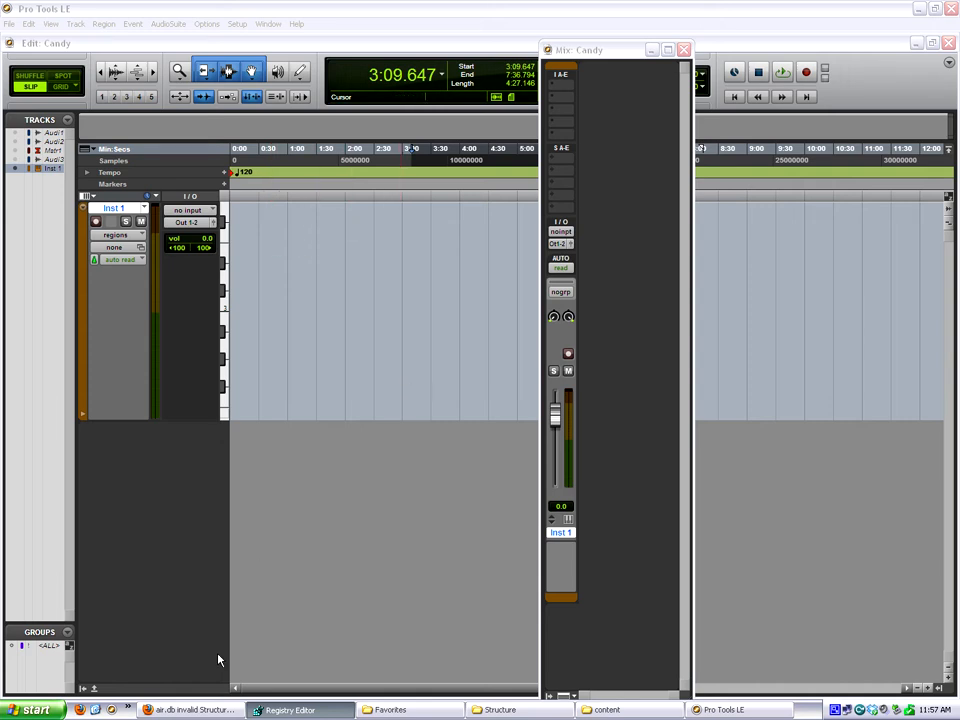
Read the XP and Vista workaround in the Firefox forum thread and check the AIR content folder for the database file.
left_click(190, 710)
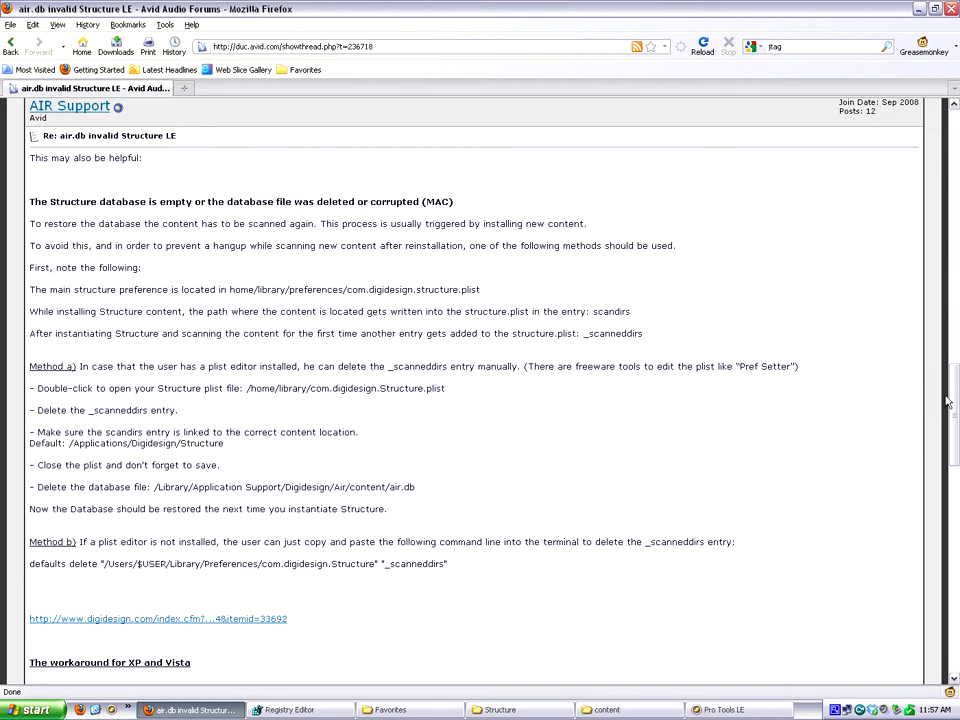
mouse_move(951, 409)
left_mouse_down()
mouse_move(954, 422)
mouse_move(955, 400)
left_mouse_up()
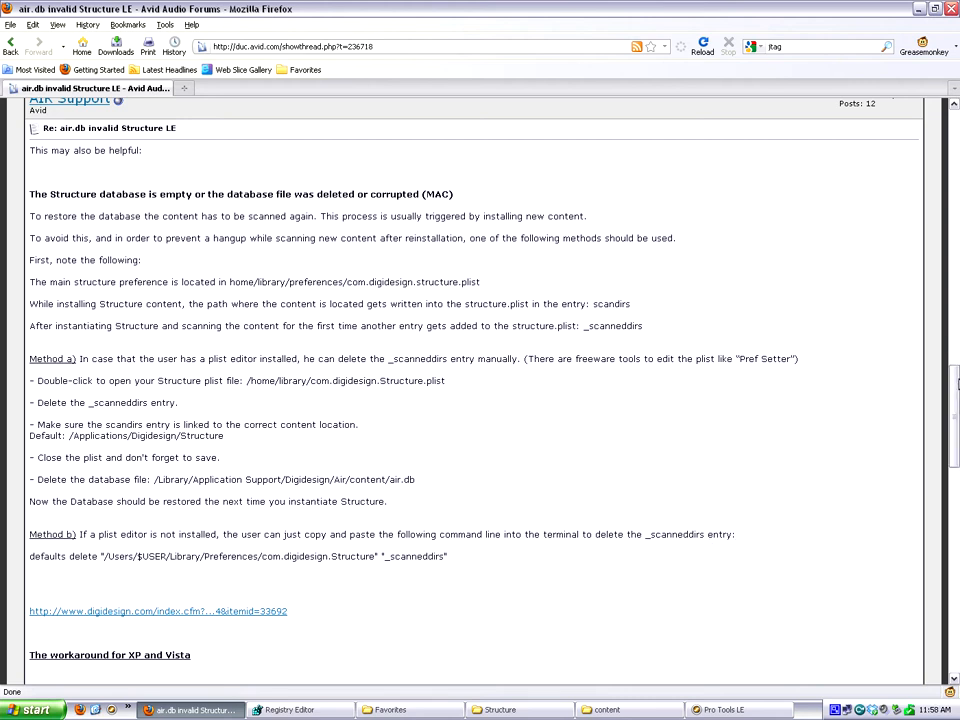
scroll(265, 489, "down", 5)
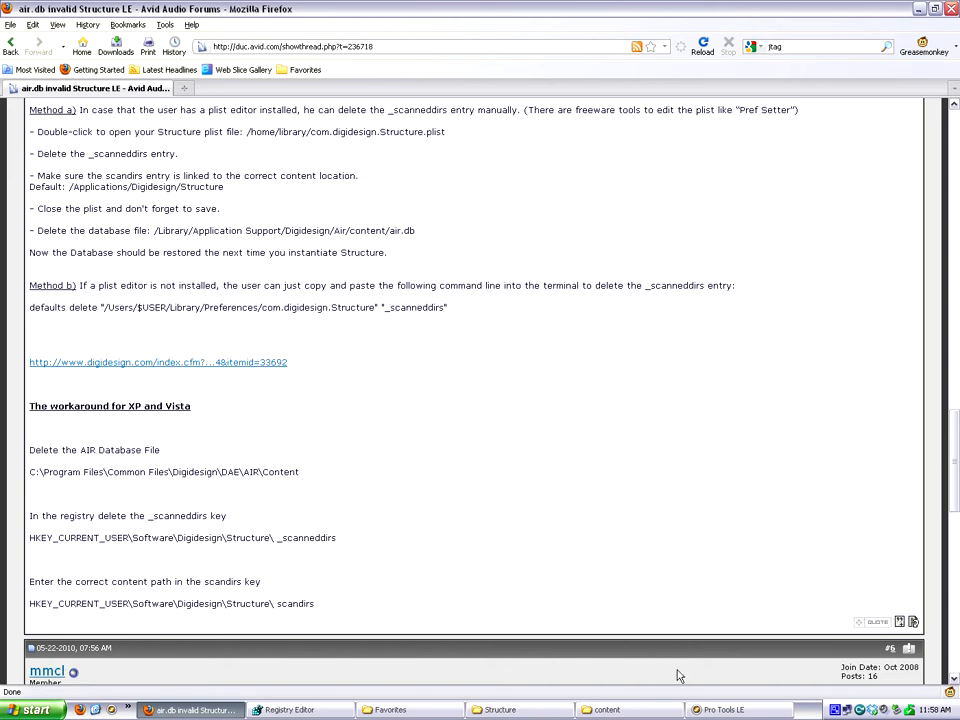
left_click(645, 708)
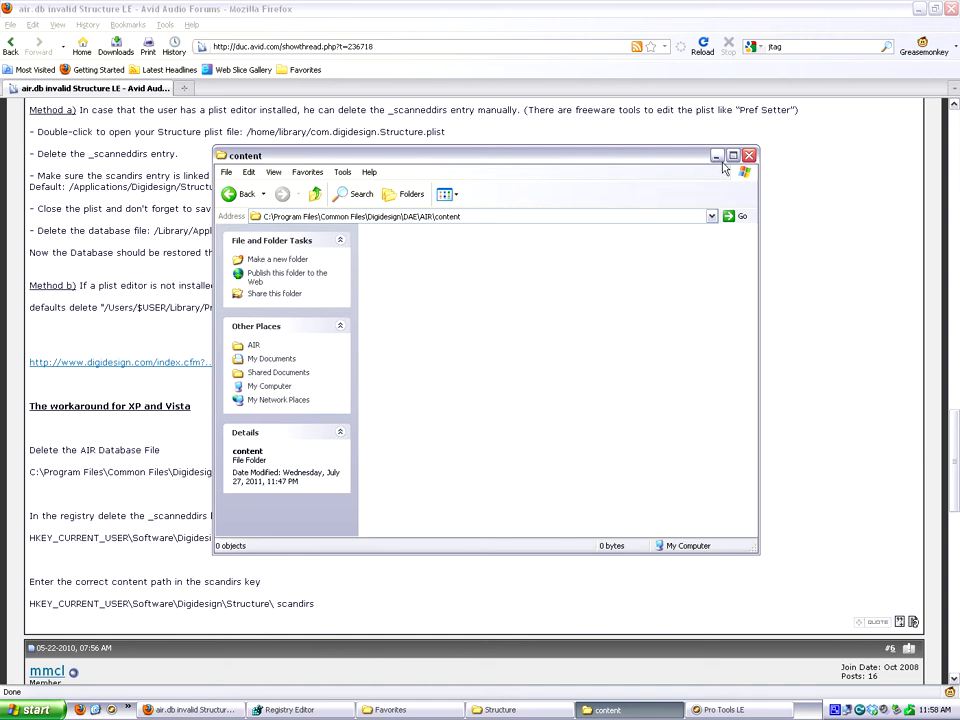
left_click(716, 157)
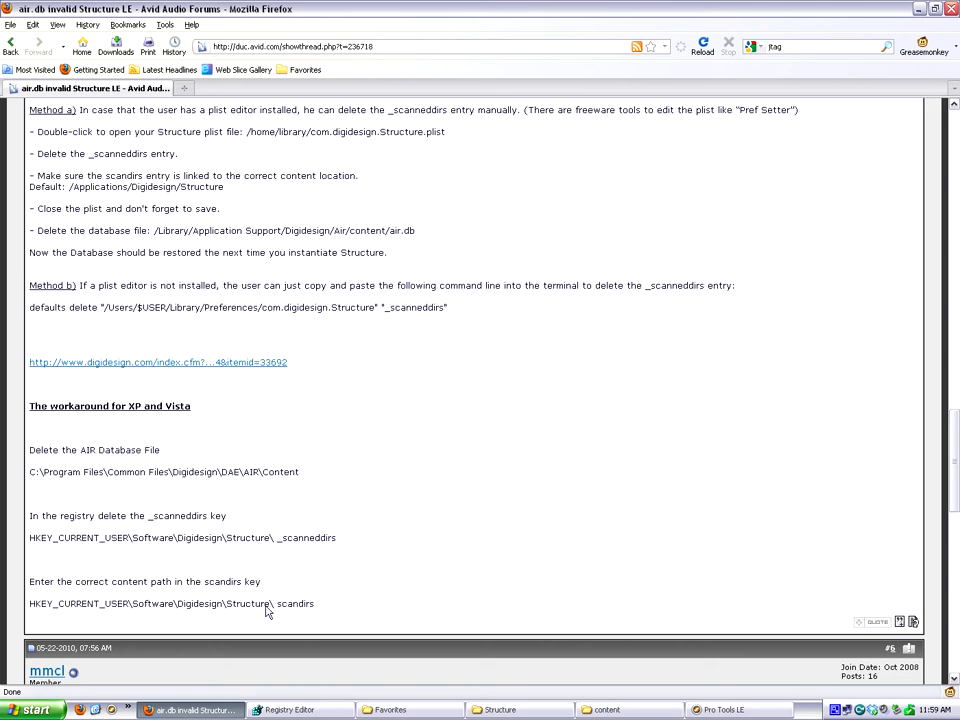
Switch to Registry Editor and create a string value named scandirs under HKEY_CURRENT_USER\Software\Digidesign\Structure.
left_click(272, 708)
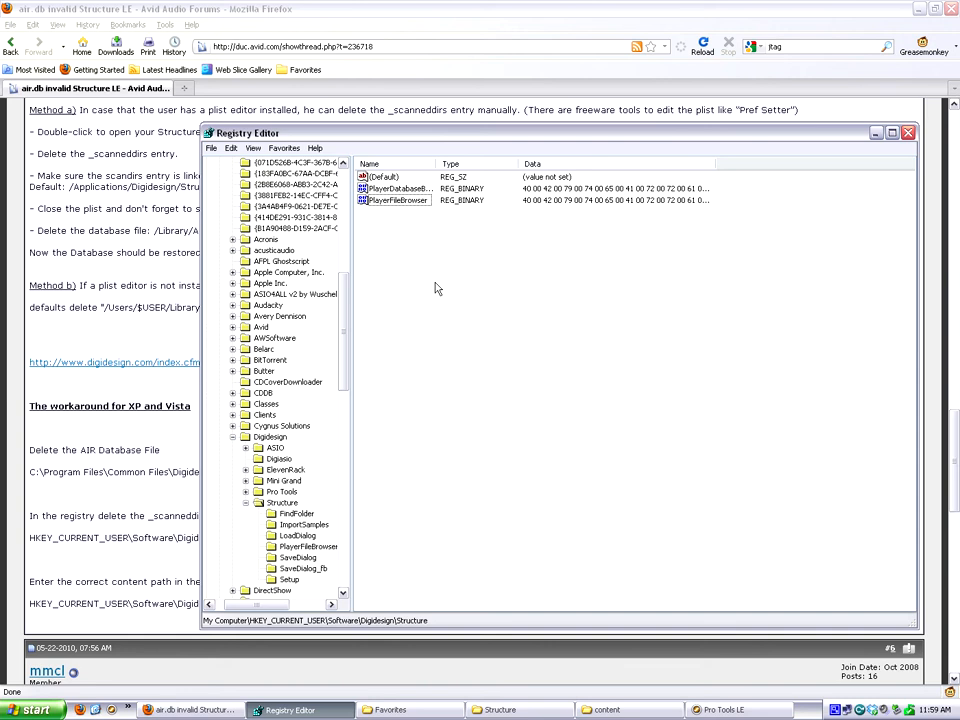
right_click(386, 240)
mouse_move(410, 240)
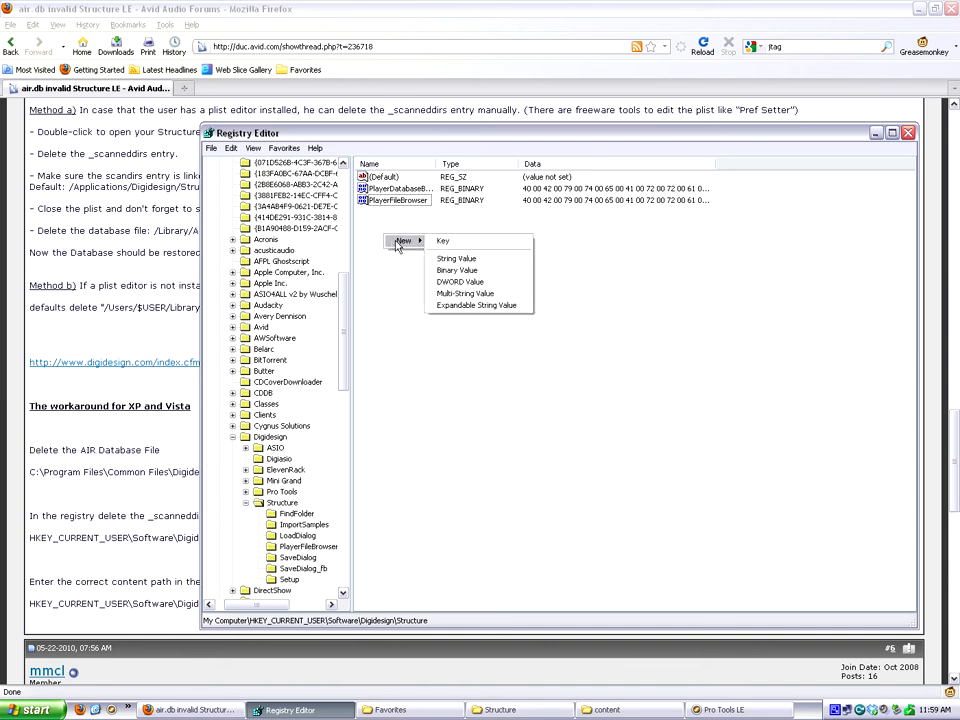
left_click(470, 263)
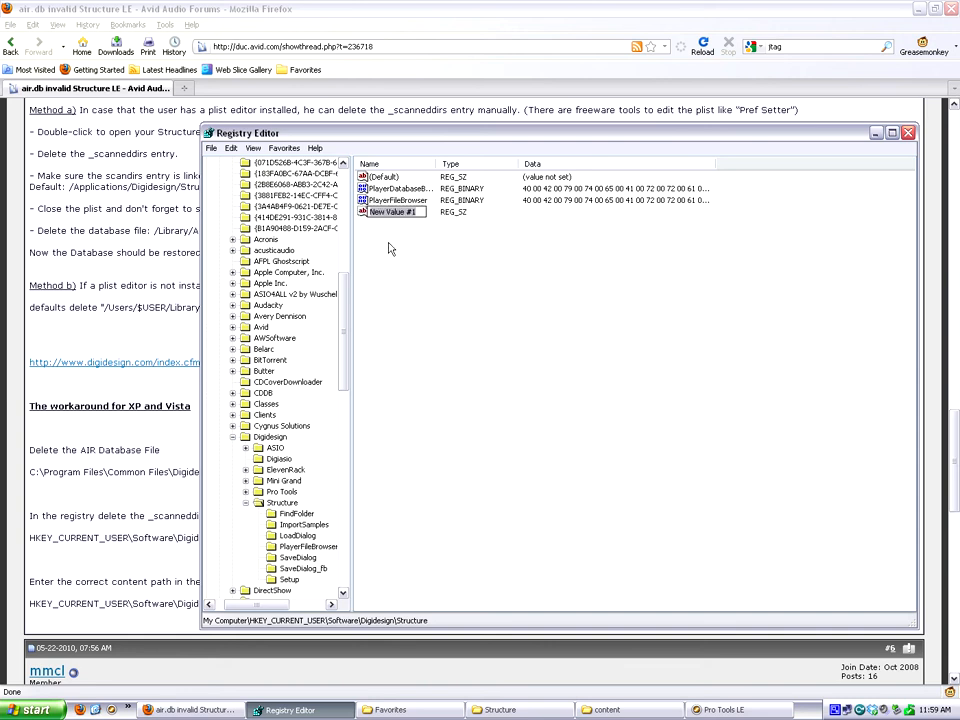
type("scandirs")
key("Return")
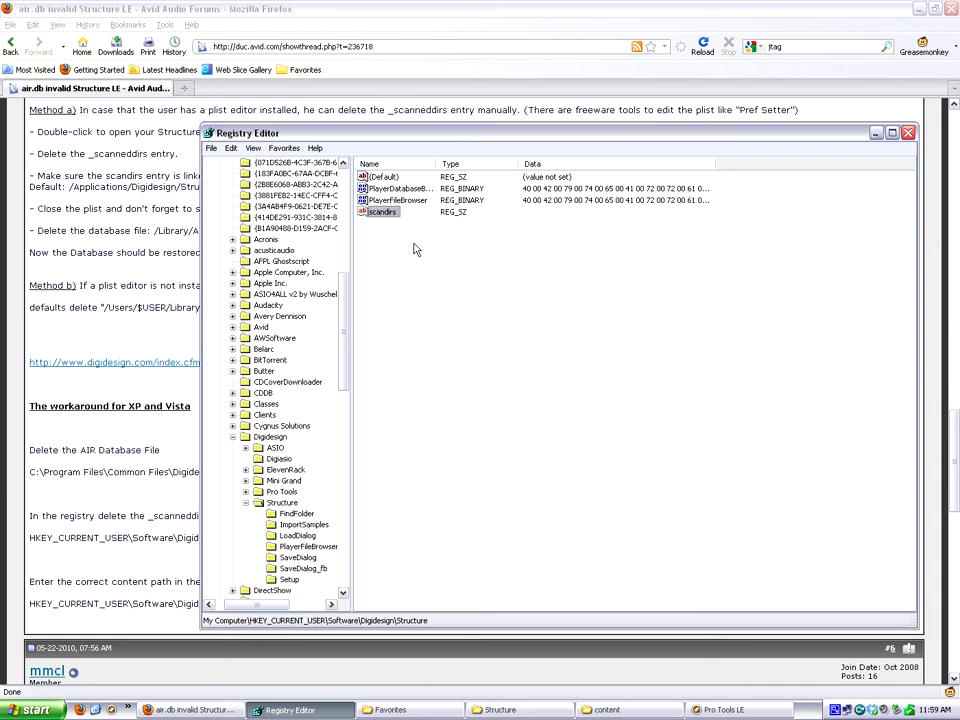
Set the scandirs value data to the Structure folder's path, C:\Program Files\Digidesign\Structure, and minimize Registry Editor.
right_click(381, 213)
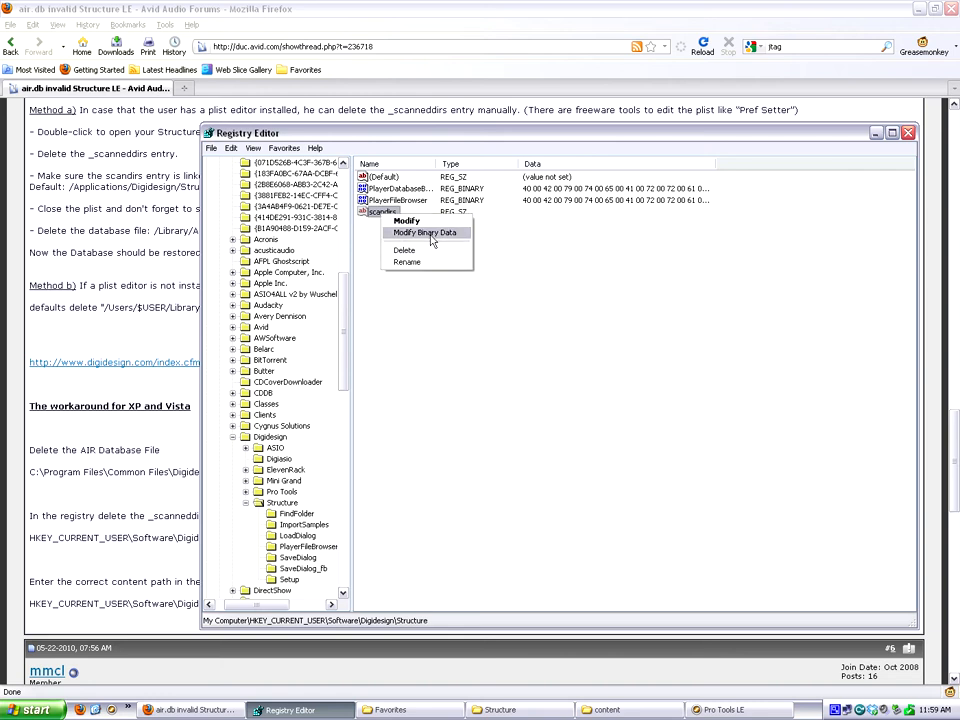
left_click(418, 221)
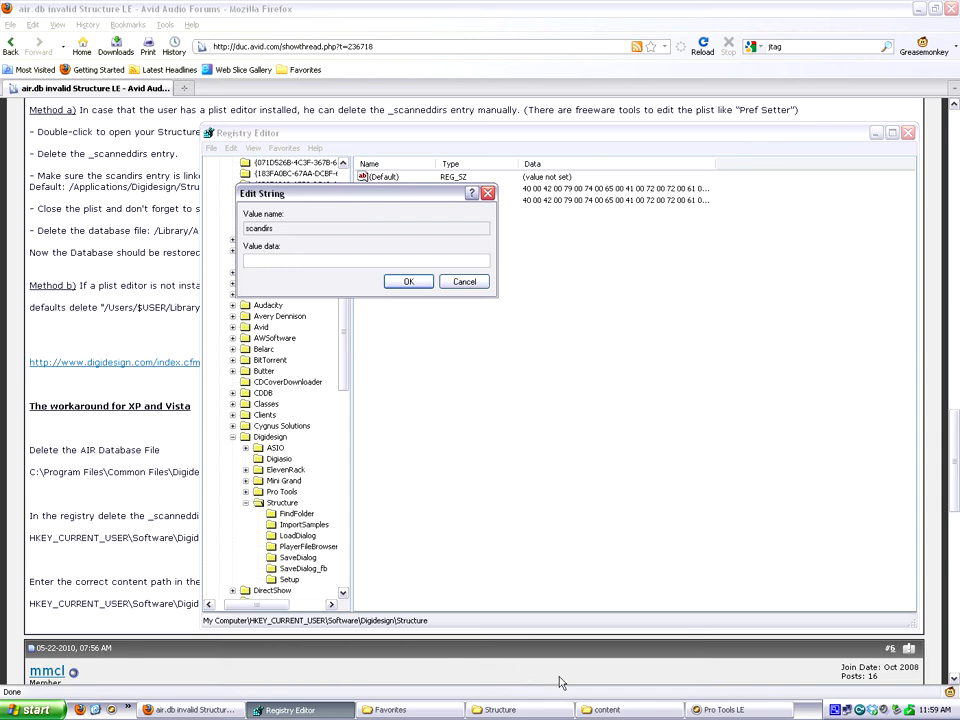
left_click(530, 709)
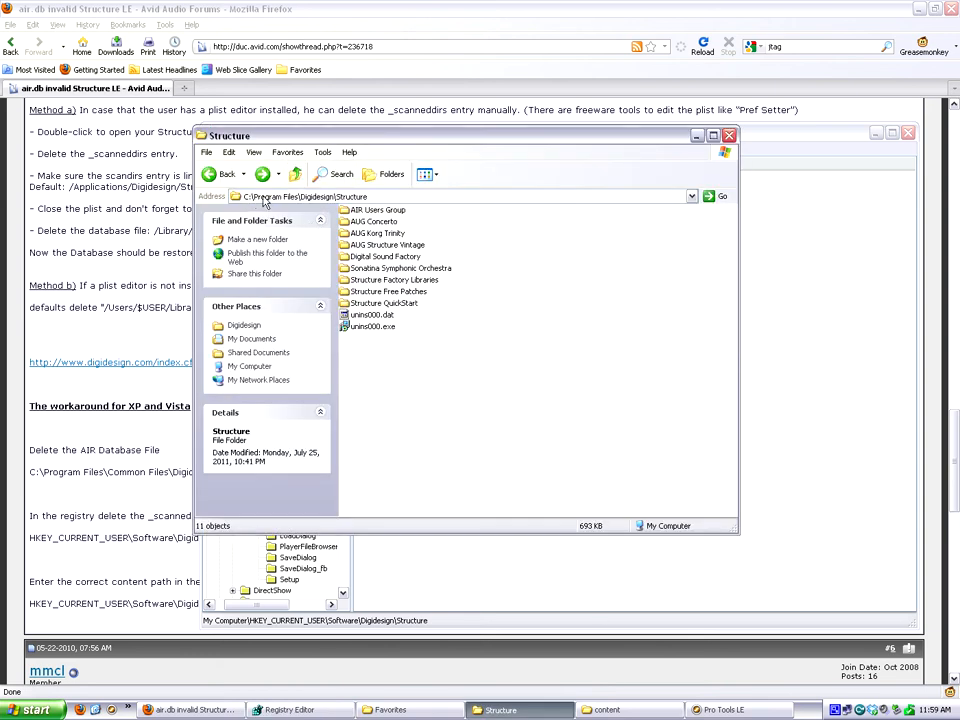
left_click(349, 200)
key("ctrl+c")
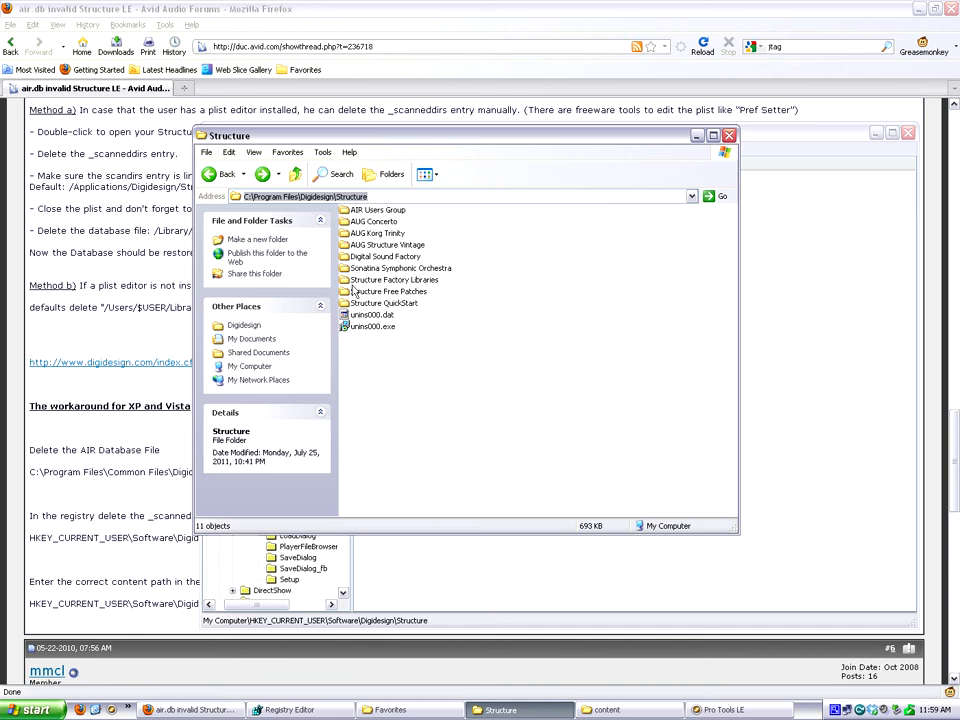
mouse_move(373, 219)
mouse_move(428, 284)
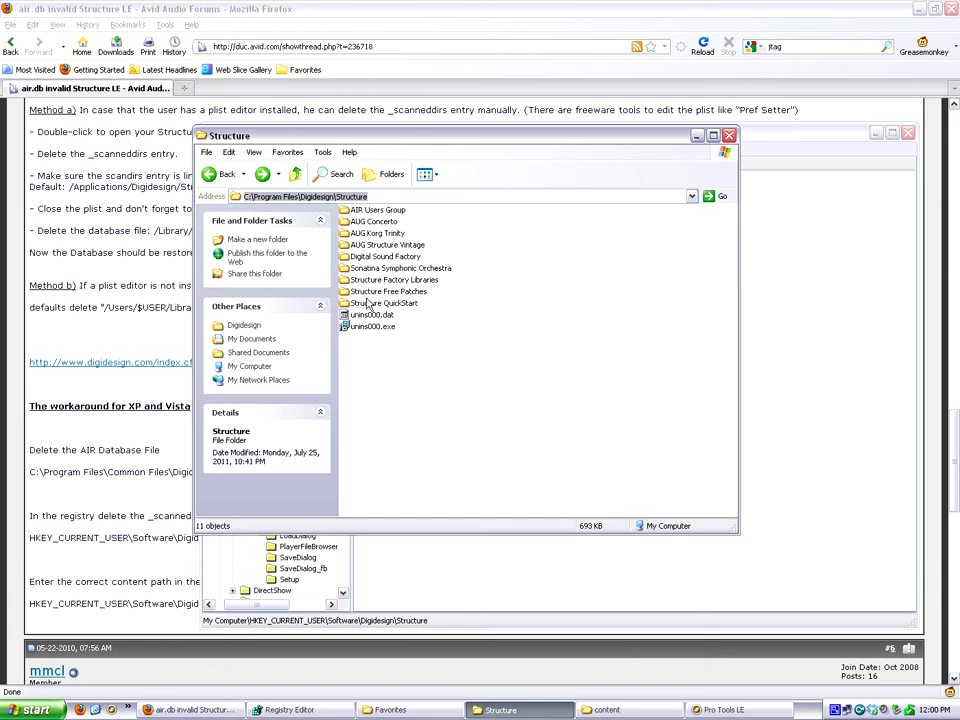
left_click(698, 138)
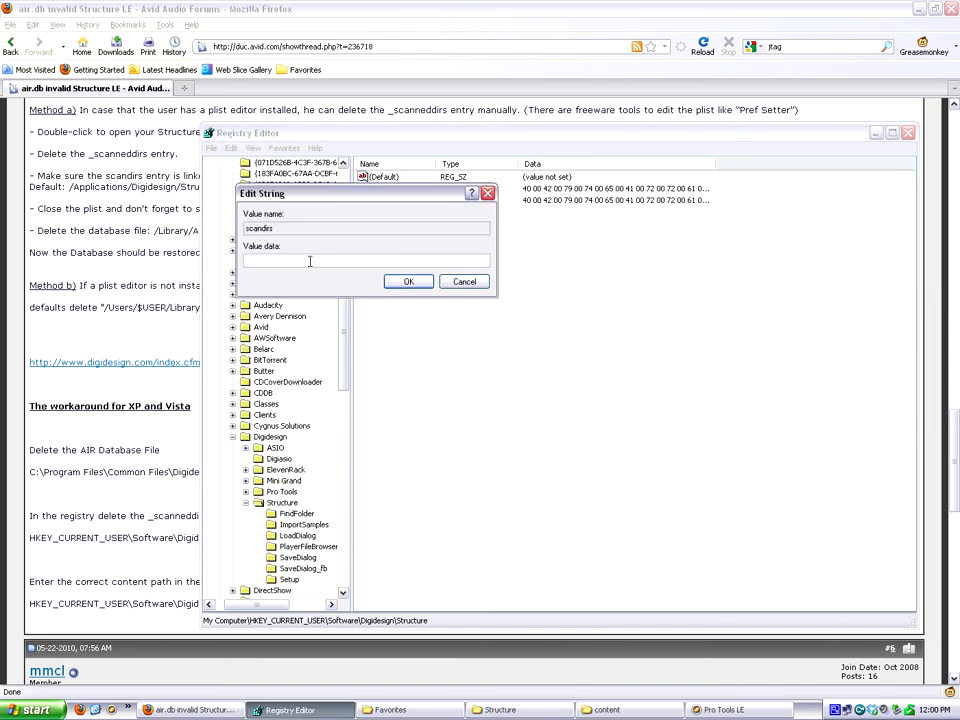
key("ctrl+v")
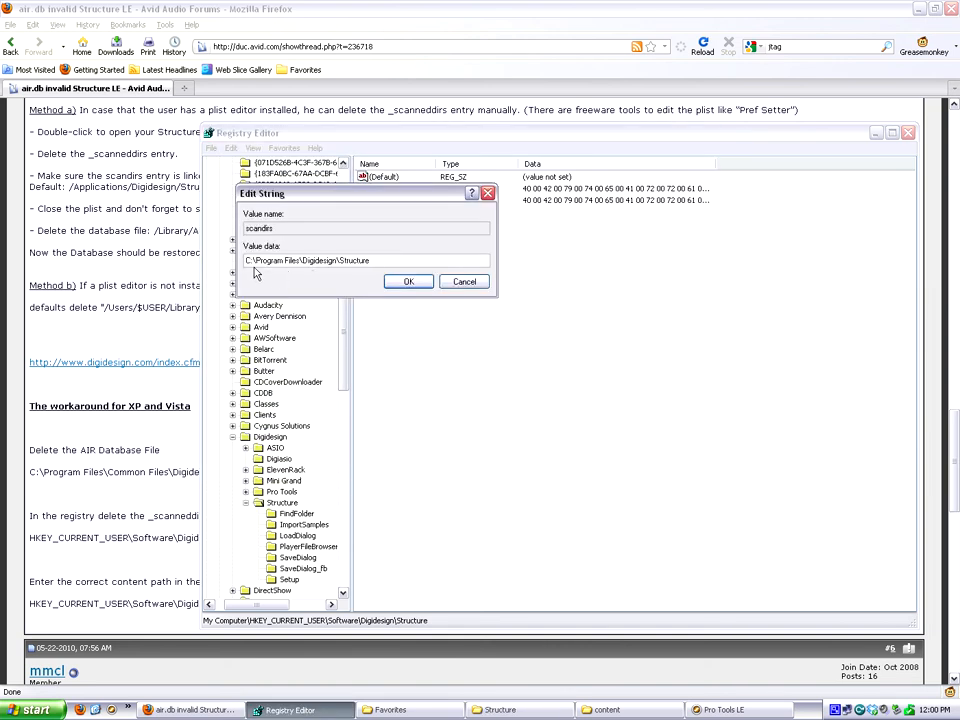
left_click(411, 284)
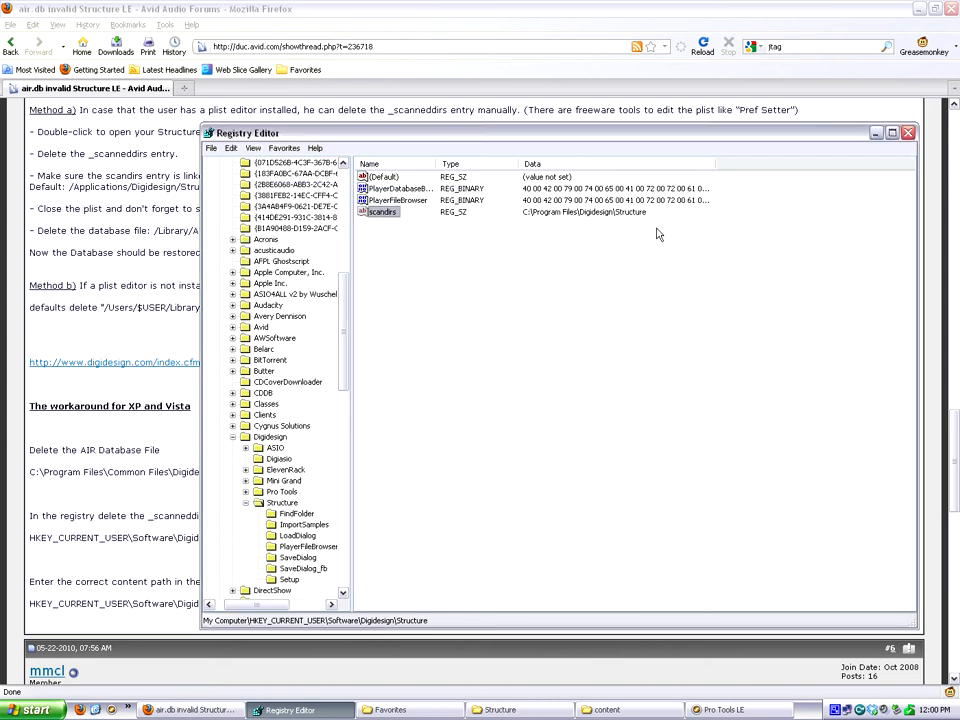
left_click(877, 134)
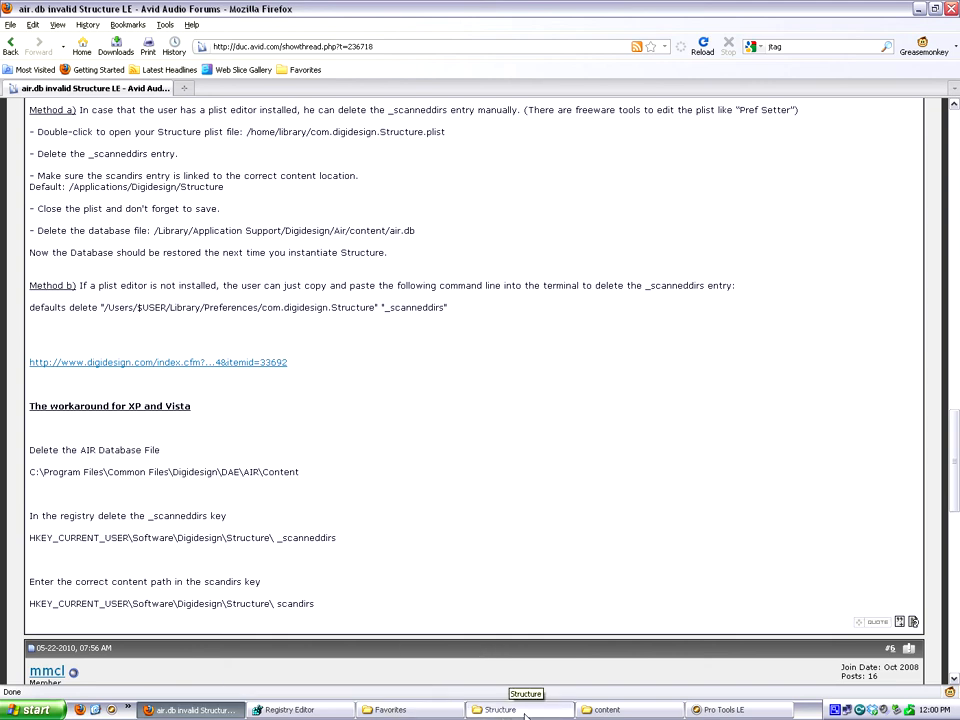
Switch to Pro Tools LE and insert the multichannel instrument plug-in Structure LE in the first insert slot of Inst 1.
left_click(726, 710)
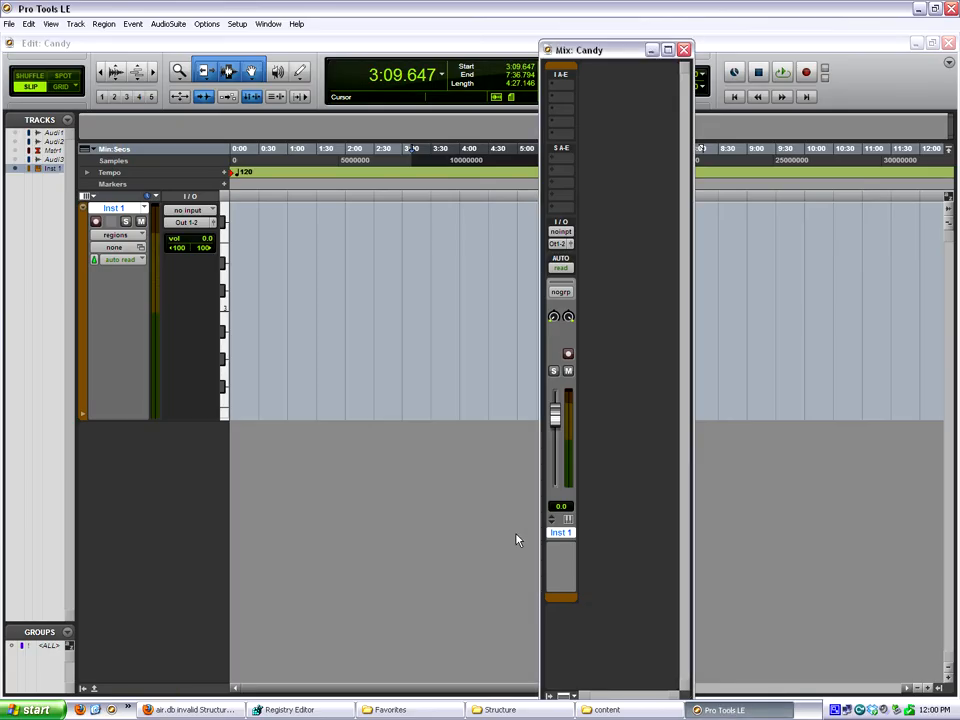
left_click(555, 86)
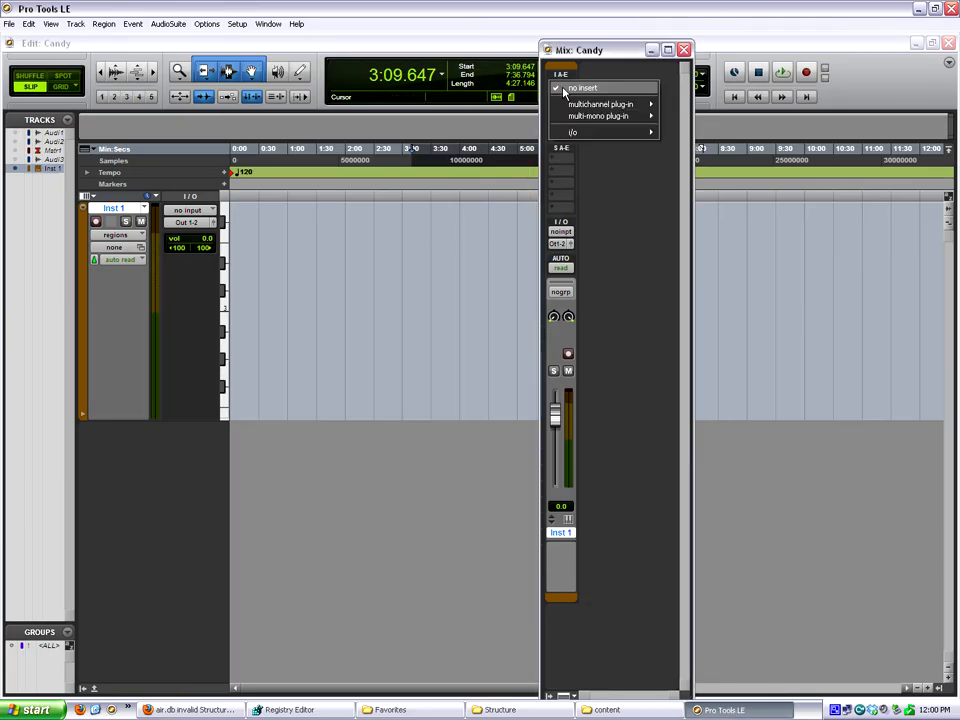
mouse_move(590, 108)
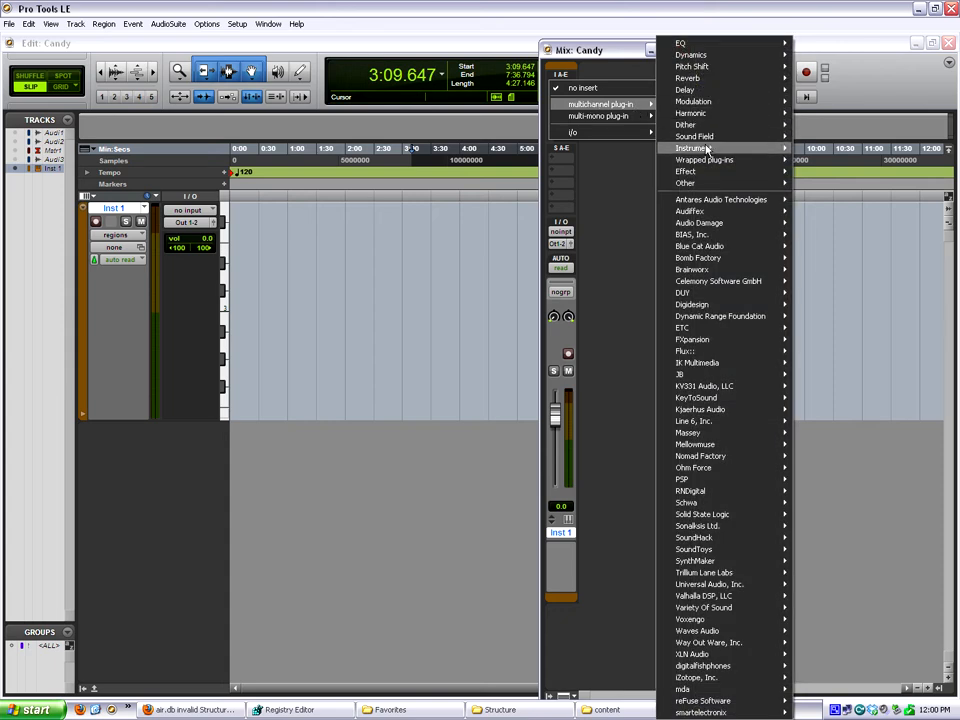
mouse_move(693, 148)
left_click(868, 289)
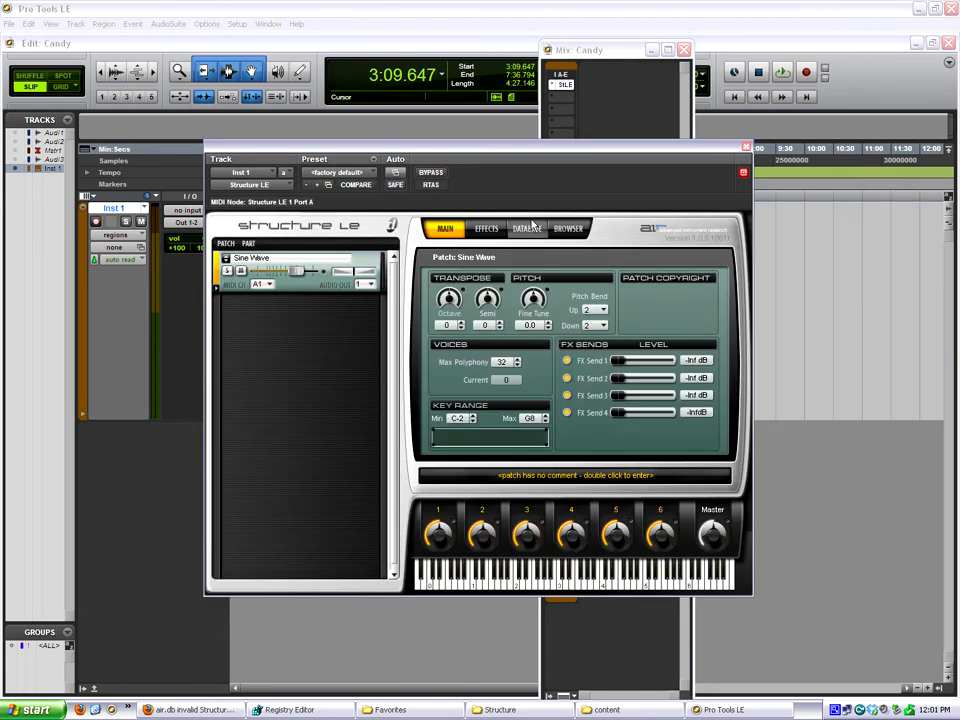
Browse the Structure LE database for Bass: Electric patches, filtering by the keywords Jazz, J and Fretless in turn.
left_click(535, 233)
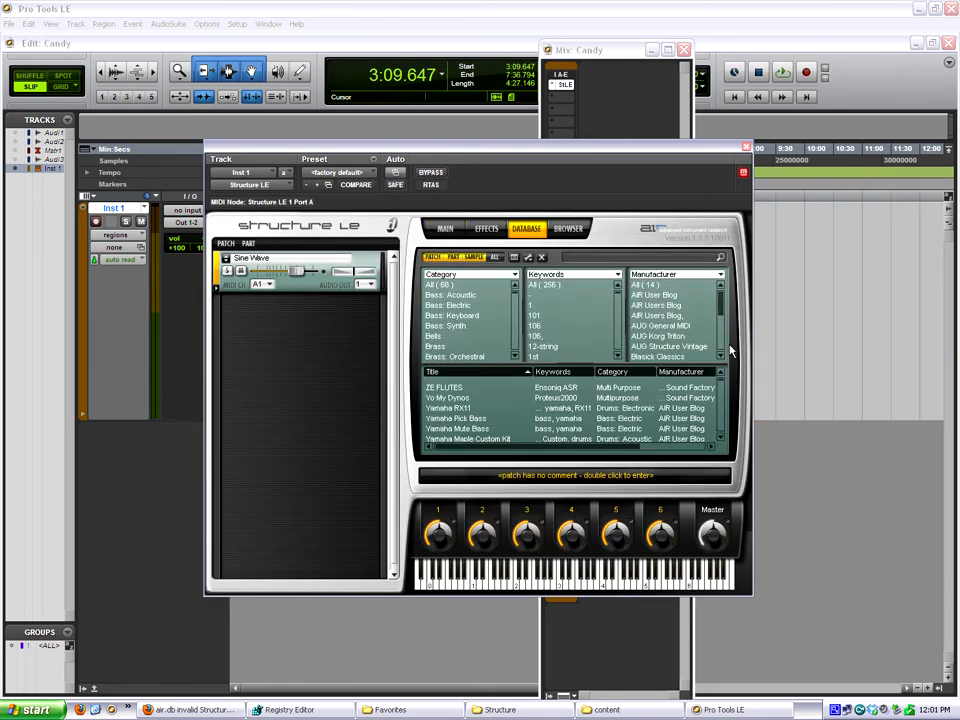
mouse_move(722, 383)
left_mouse_down()
mouse_move(721, 437)
mouse_move(723, 369)
left_mouse_up()
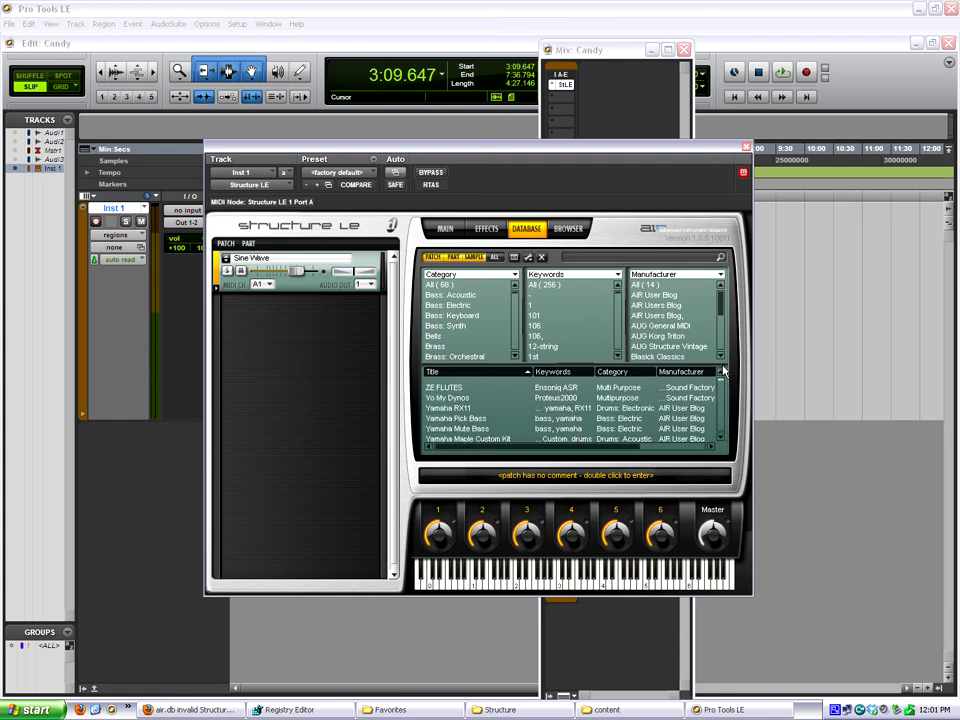
left_click(449, 306)
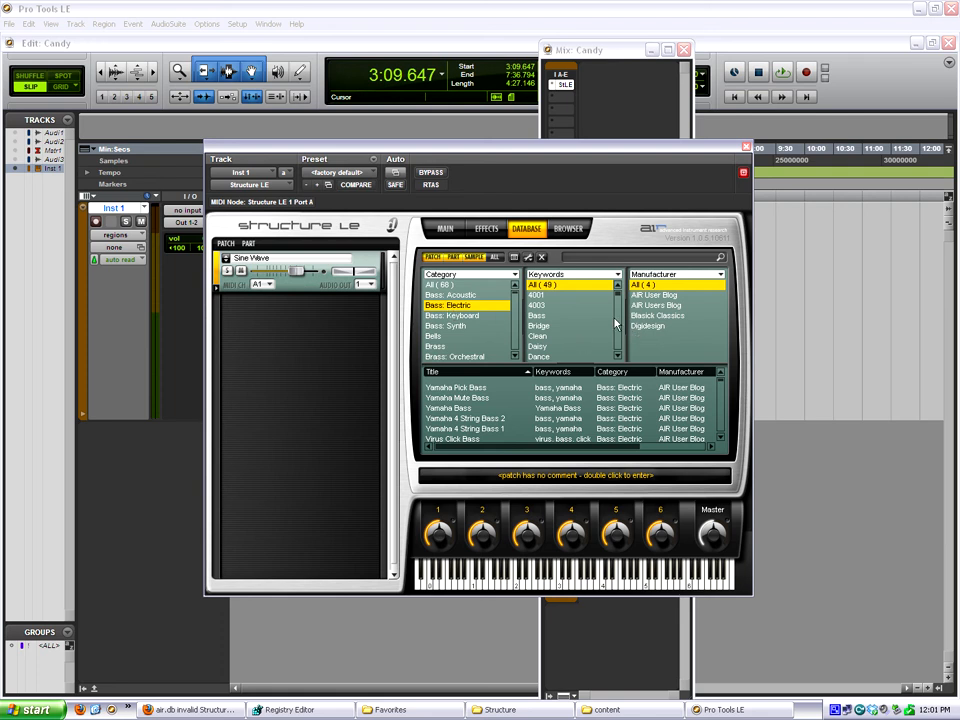
scroll(615, 322, "down", 3)
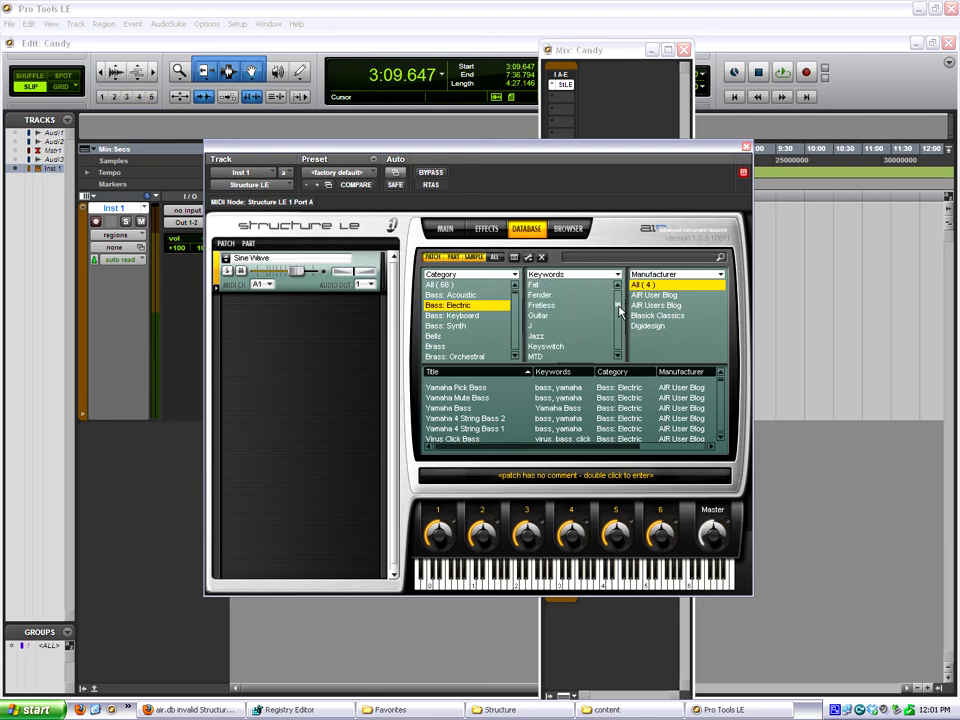
left_click(535, 336)
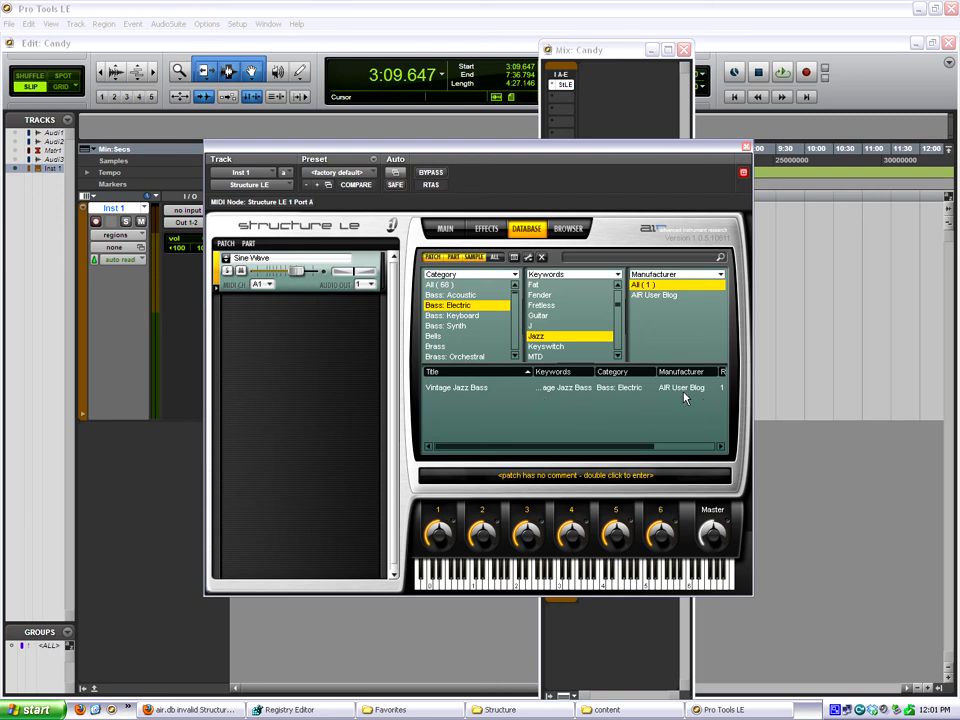
key("Up")
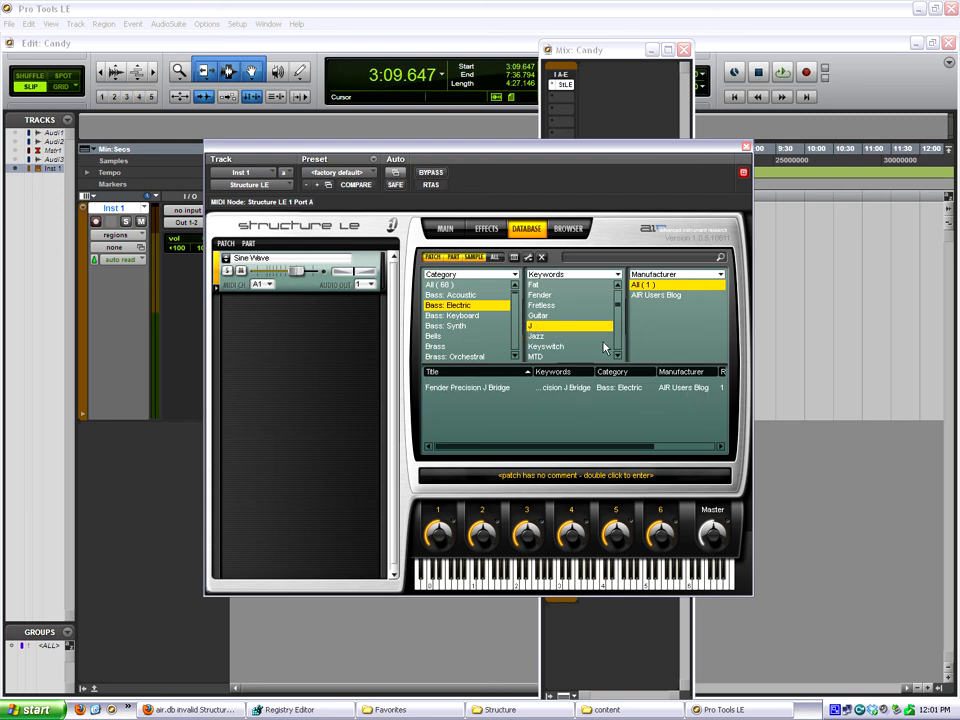
left_click_drag(617, 302, 617, 301)
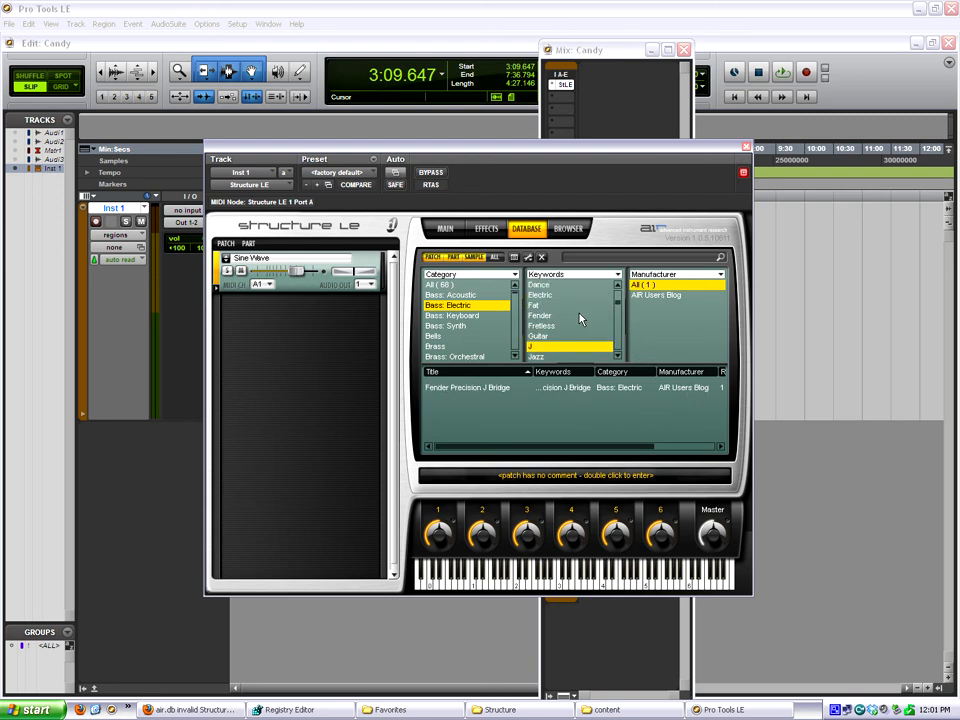
left_click(553, 323)
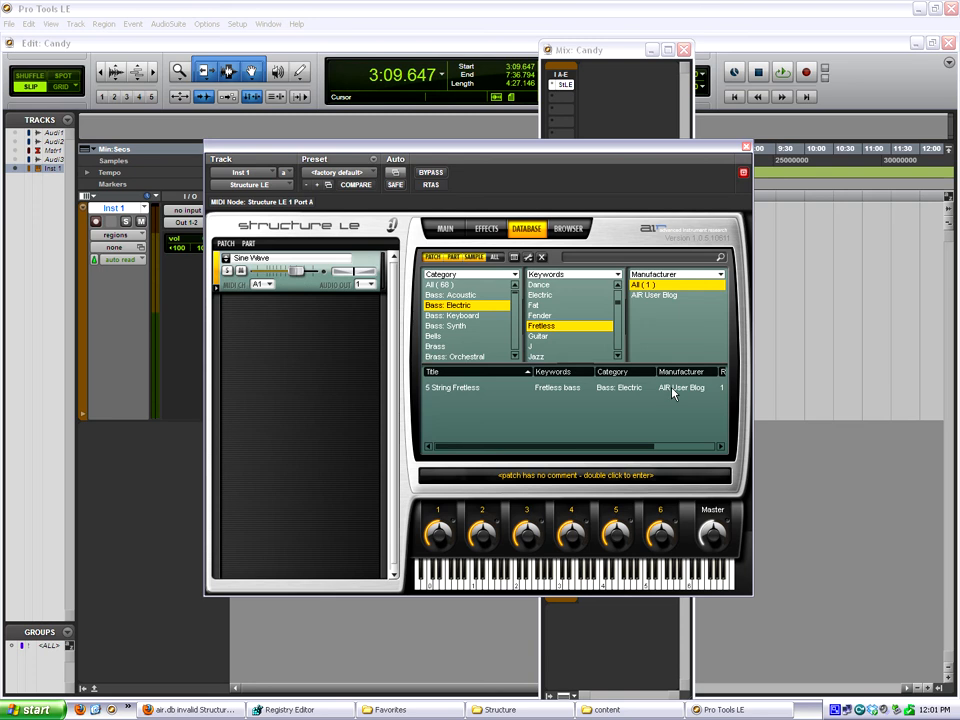
Try the AIR User Blog manufacturer filter, reset manufacturer and keywords to All, and filter the electric basses by Digidesign.
scroll(617, 308, "down", 4)
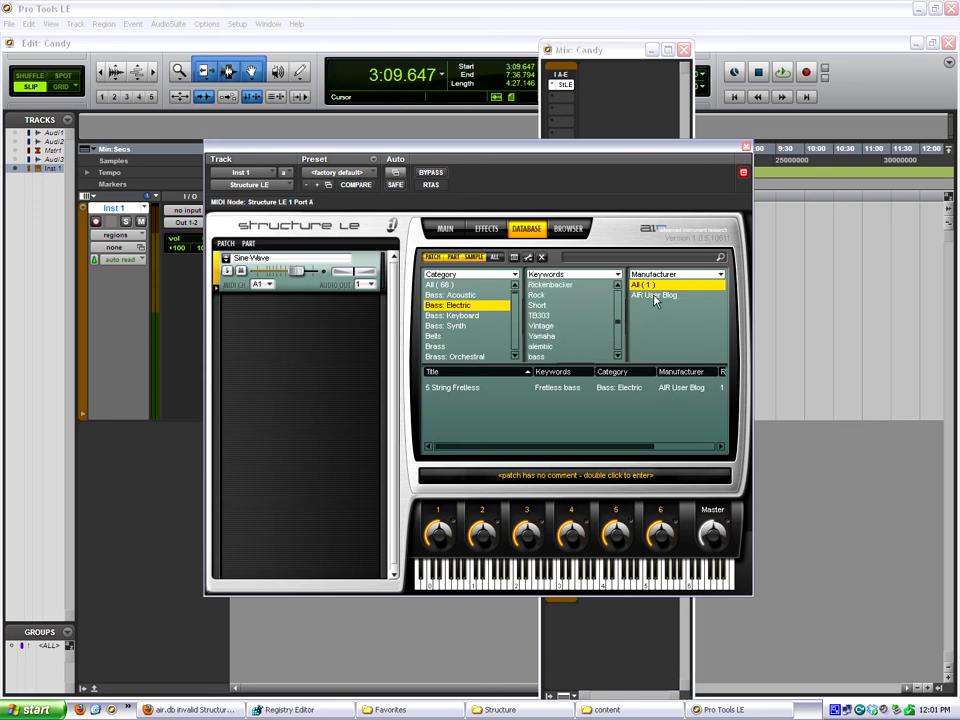
left_click(645, 296)
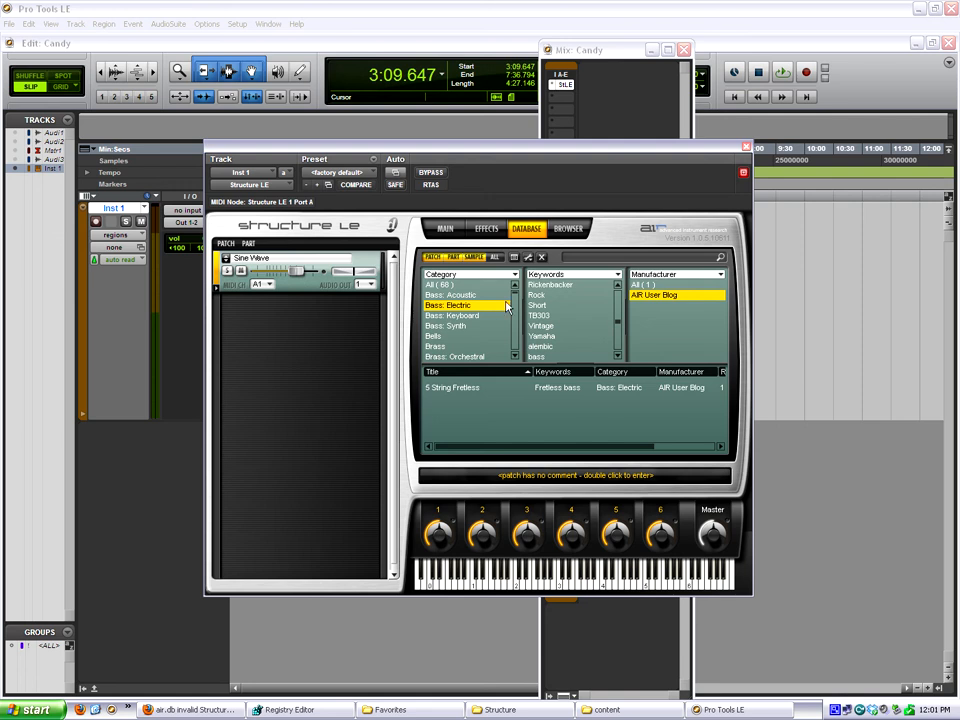
left_click(645, 285)
left_click_drag(619, 321, 614, 286)
left_click(544, 286)
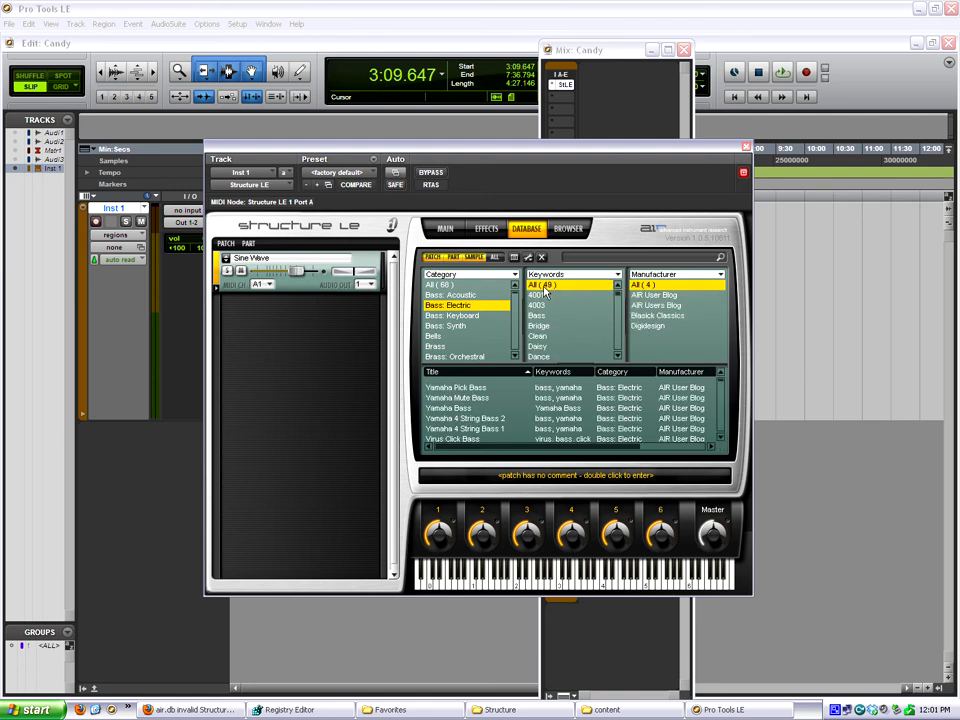
left_click(652, 326)
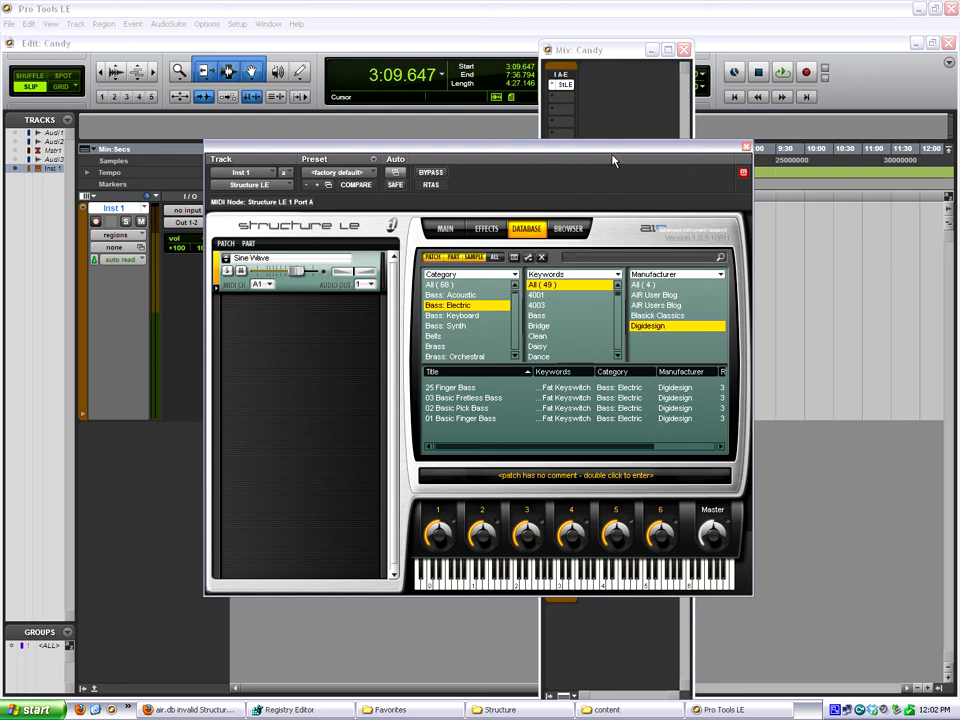
Check the favorites listed for the Sine Wave patch slot, including the AUG Concerto patches, without loading any patch.
left_click(226, 259)
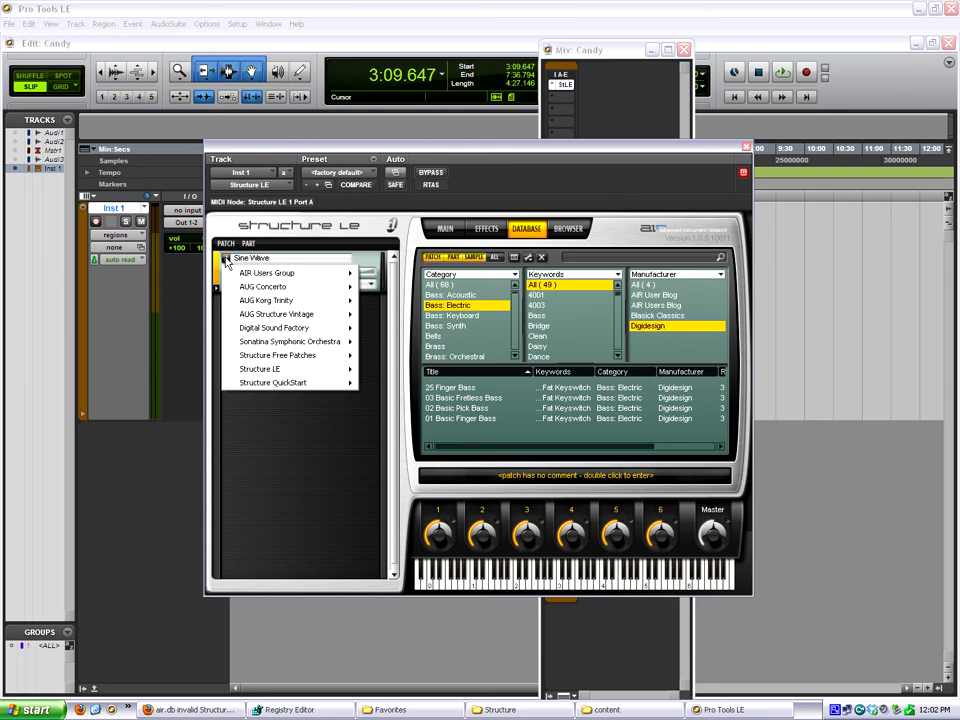
mouse_move(278, 291)
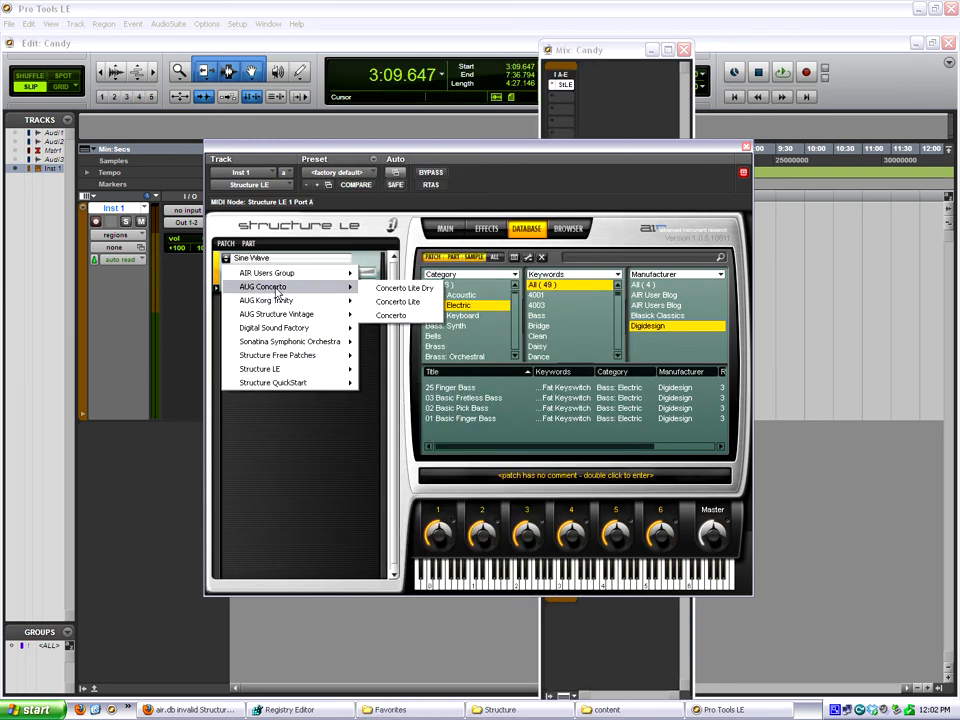
mouse_move(250, 273)
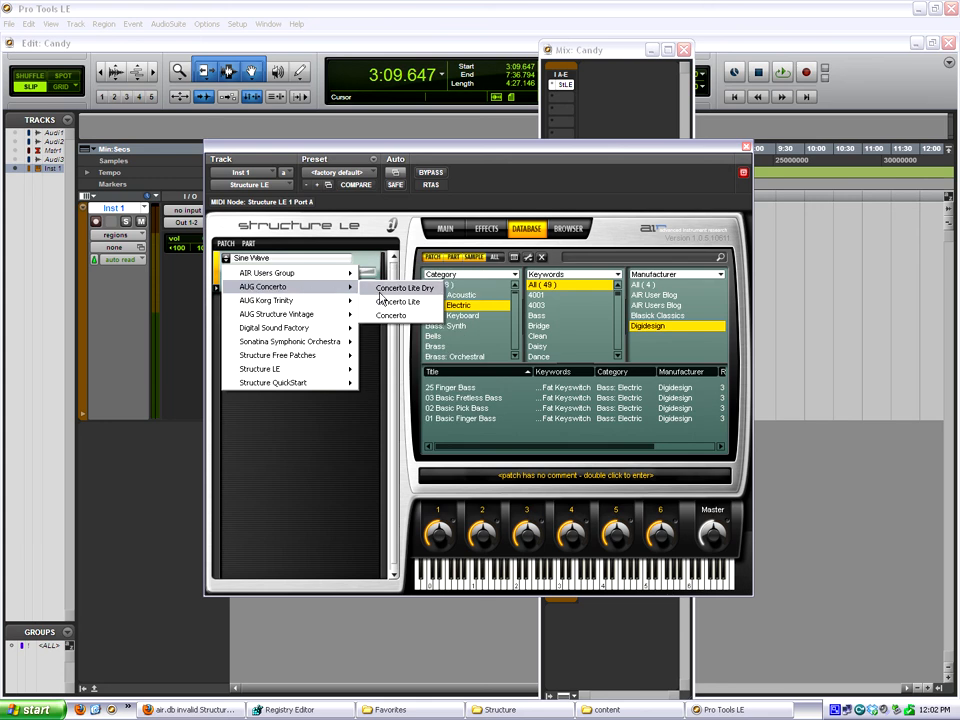
left_click(682, 188)
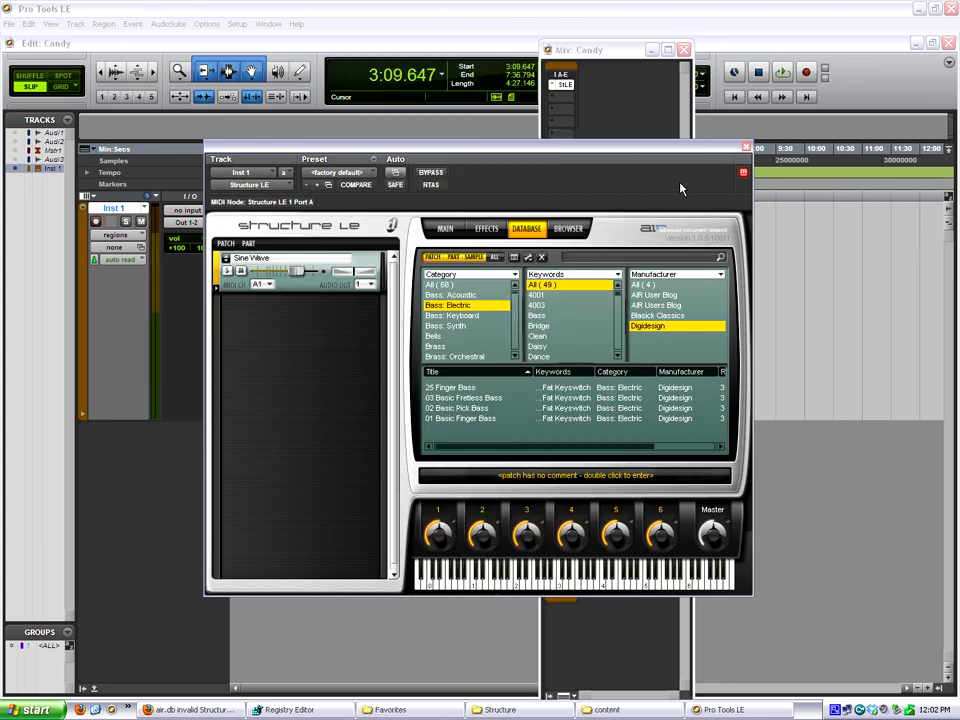
Compare the Structure Favorites folder's shortcuts with the library folders in C:\Program Files\Digidesign\Structure, and return to Pro Tools LE.
left_click(440, 710)
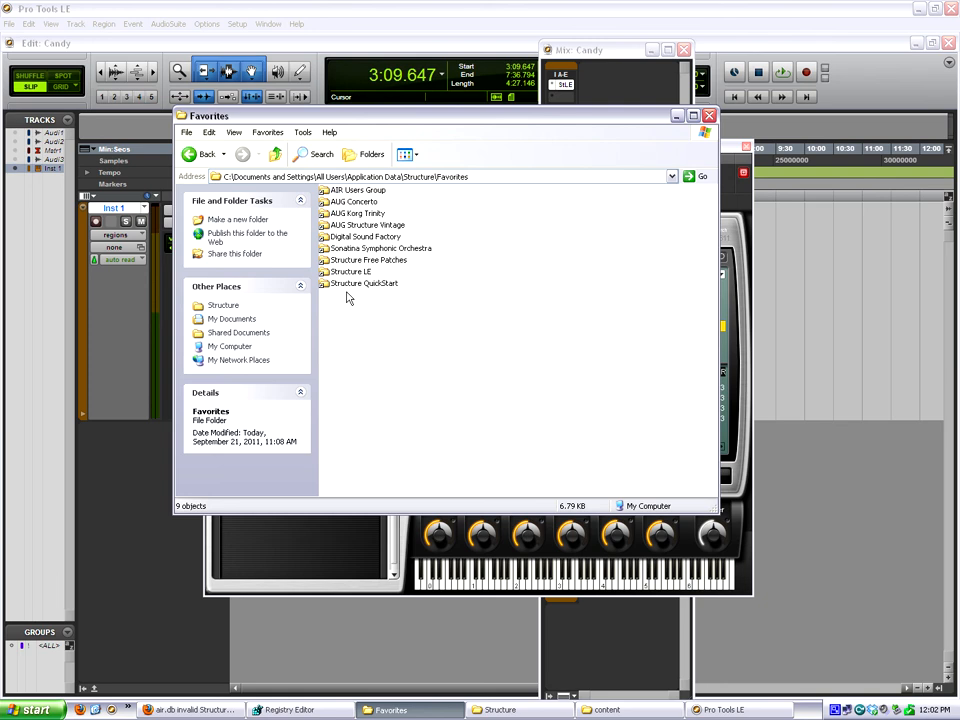
left_click(540, 709)
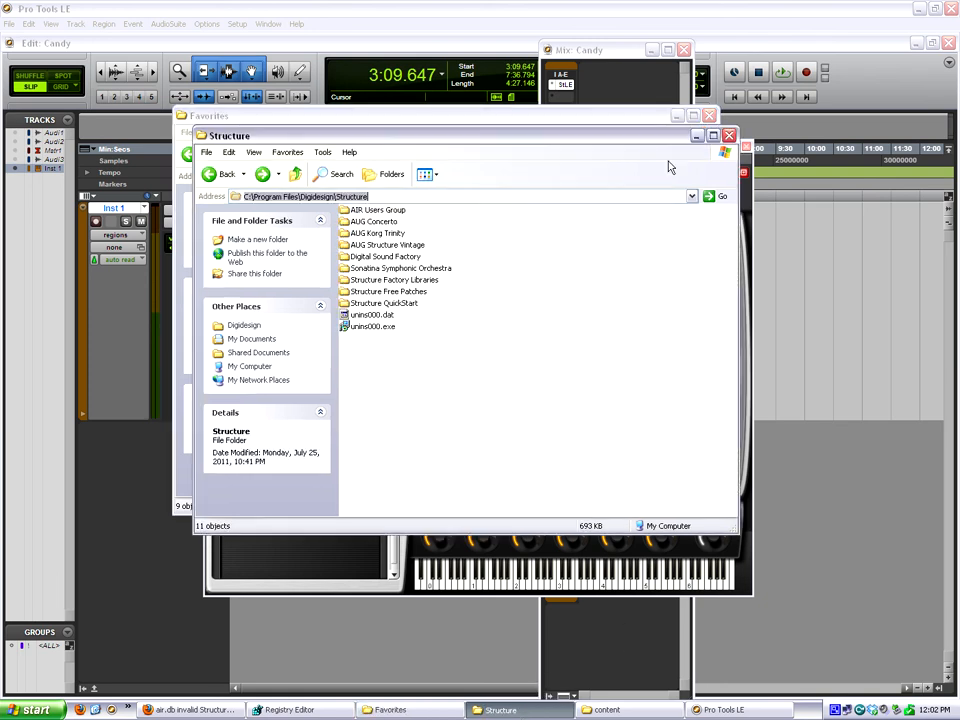
left_click_drag(562, 122, 859, 130)
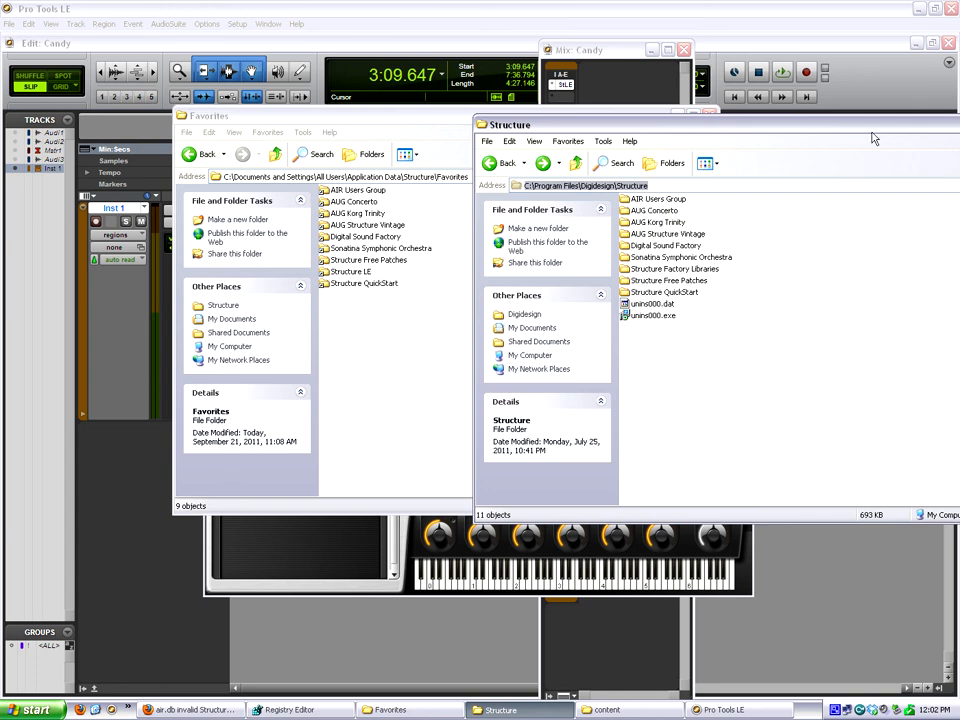
left_click_drag(882, 128, 769, 159)
left_click(863, 158)
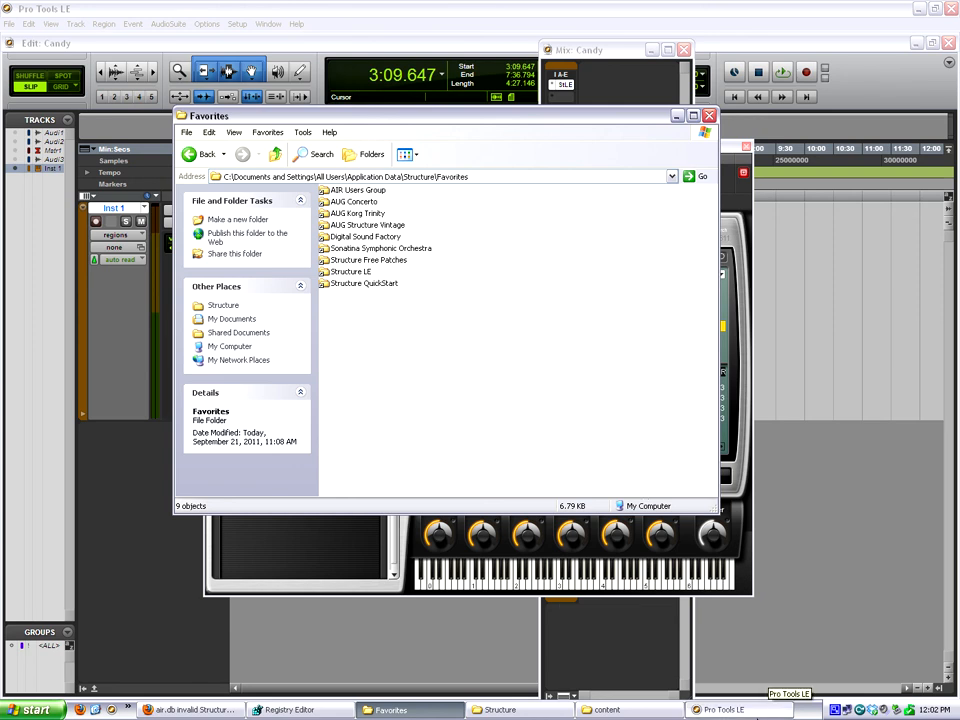
left_click(731, 150)
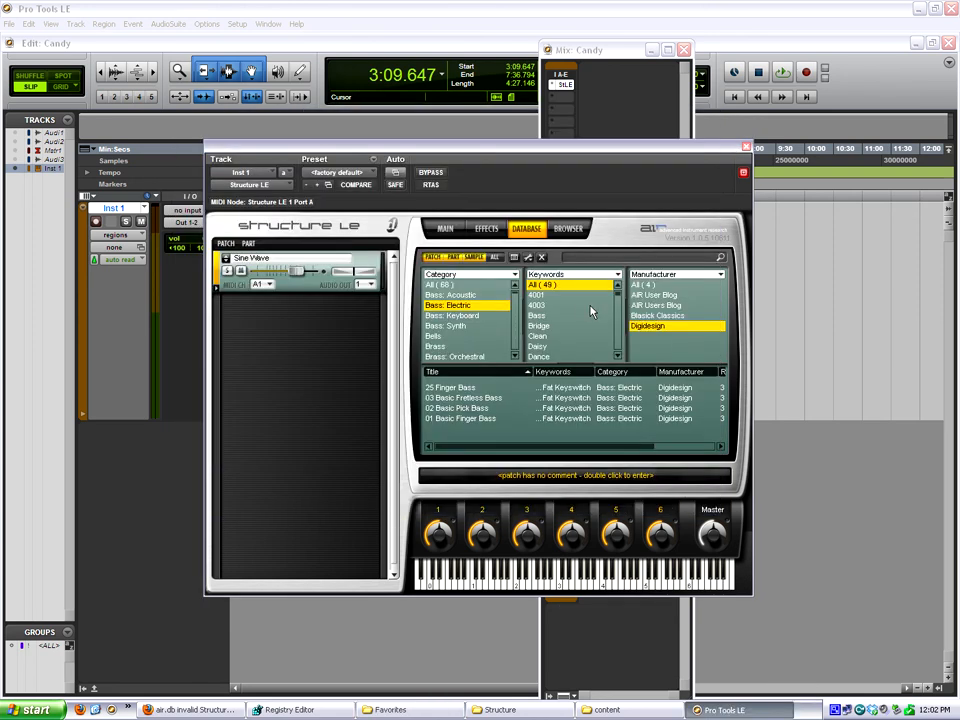
Browse Structure LE's files to C:/Program Files/Digidesign/Structure/AIR Users Group, and view its save-as-favorite dialog without saving.
left_click(568, 229)
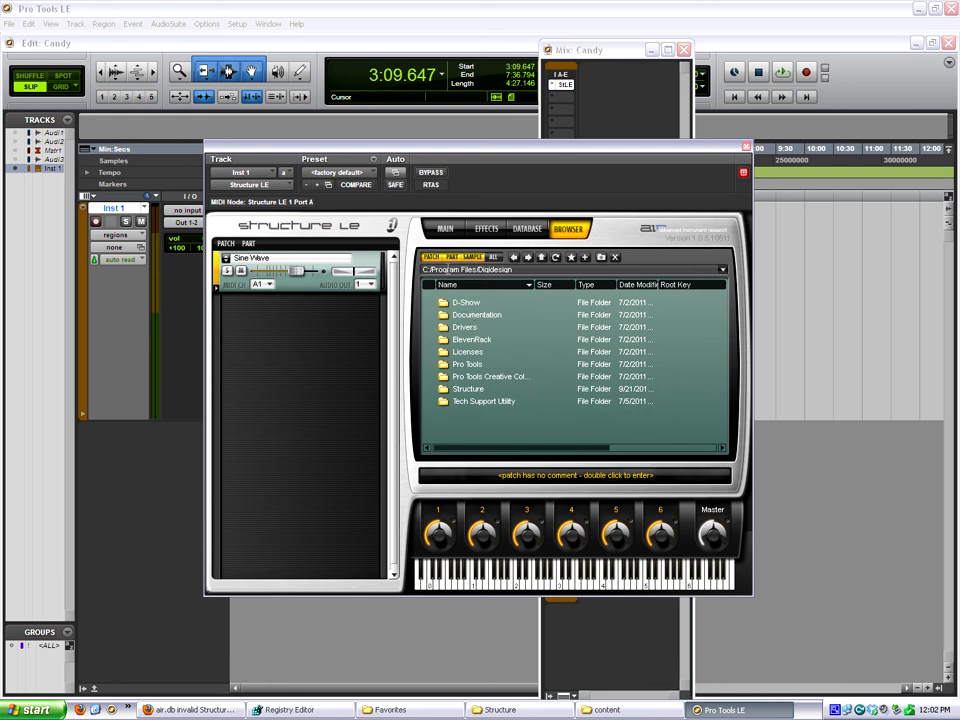
left_click(468, 391)
double_click(468, 391)
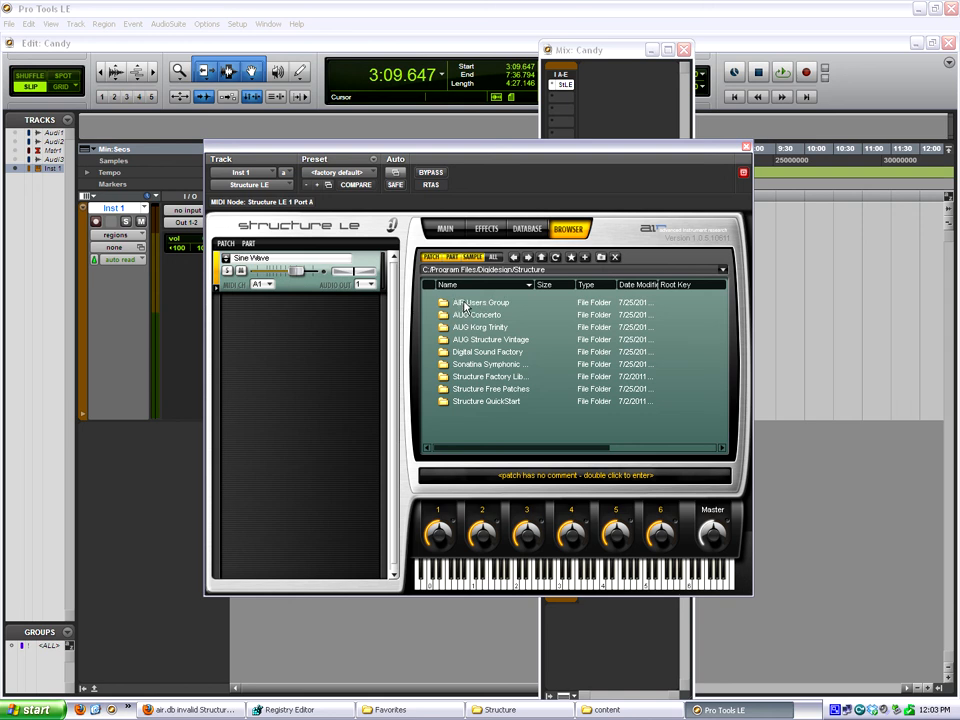
double_click(495, 303)
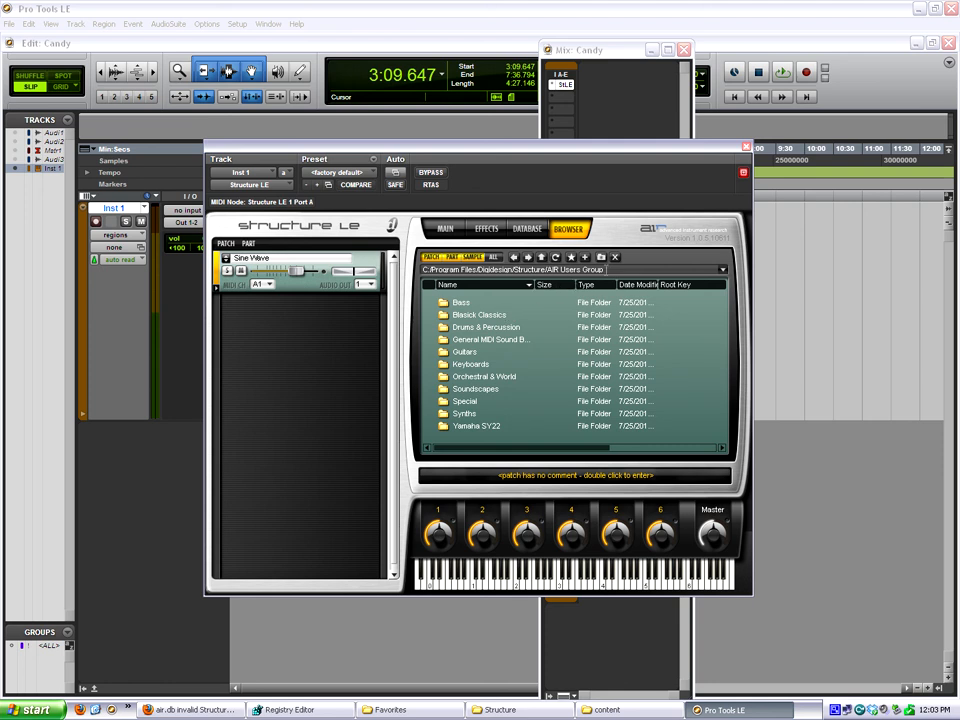
left_click(585, 259)
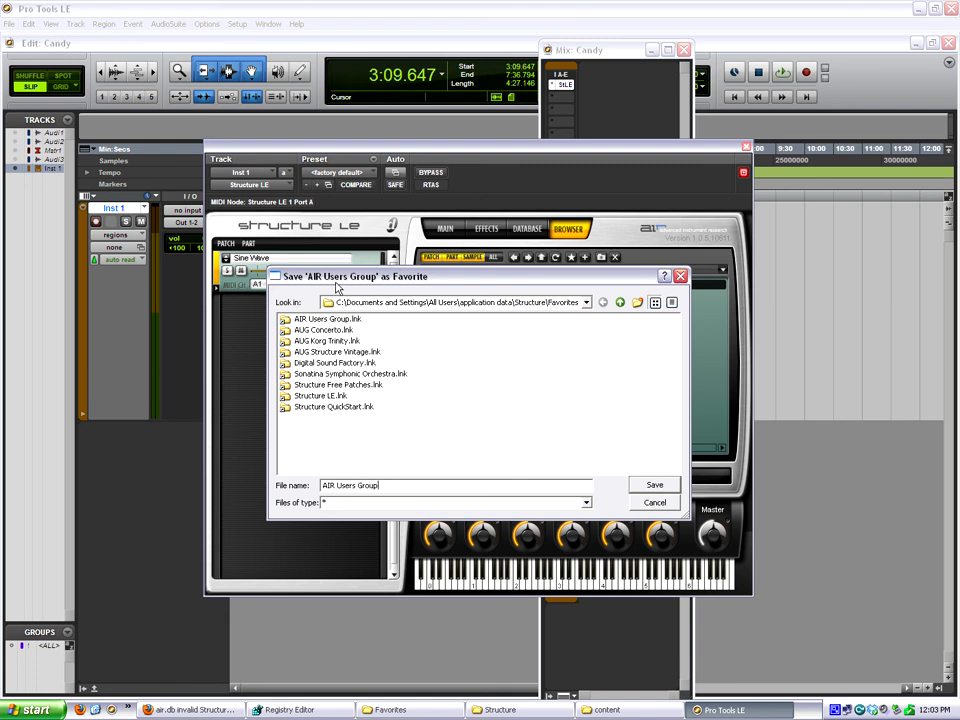
left_click(655, 502)
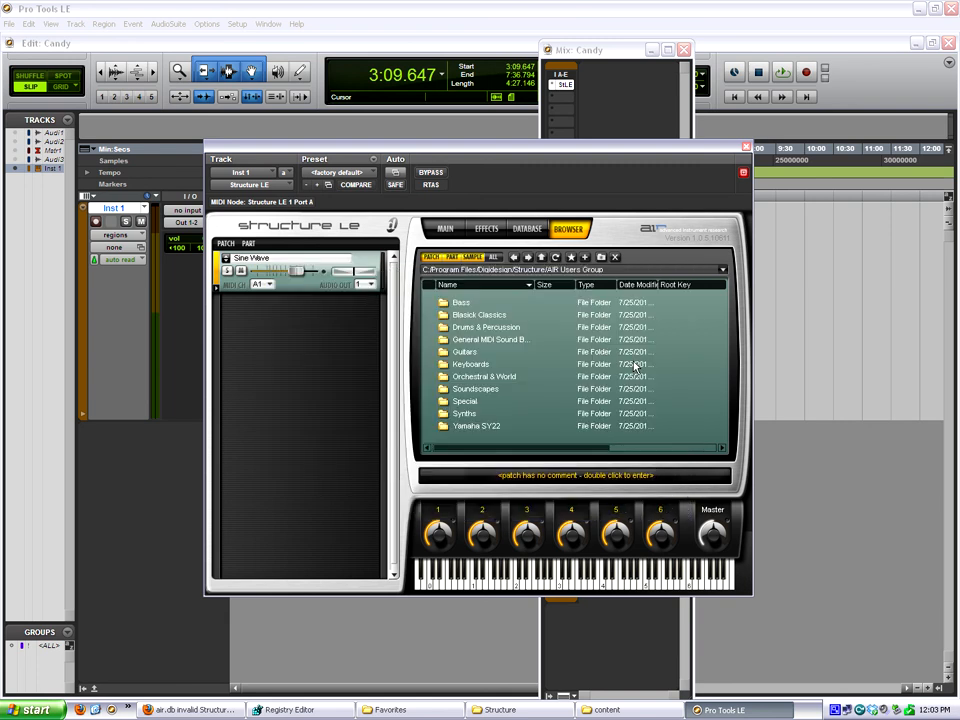
Look through the Sonatina Symphonic Orchestra favorite down to 01 Strings and 01 Violins without loading a patch.
left_click(264, 259)
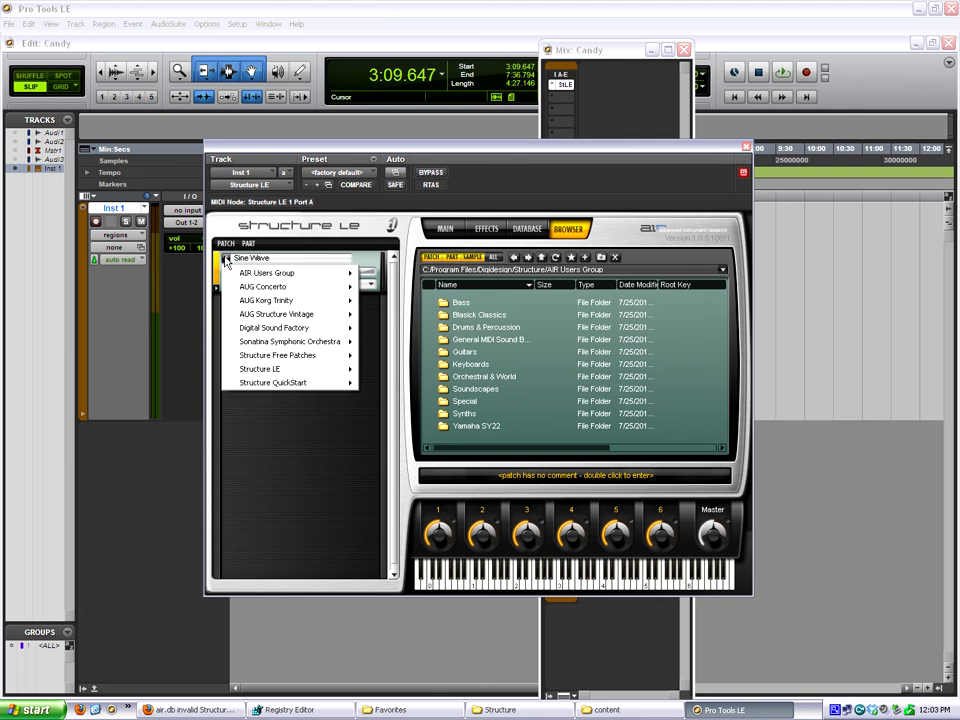
mouse_move(300, 341)
mouse_move(397, 343)
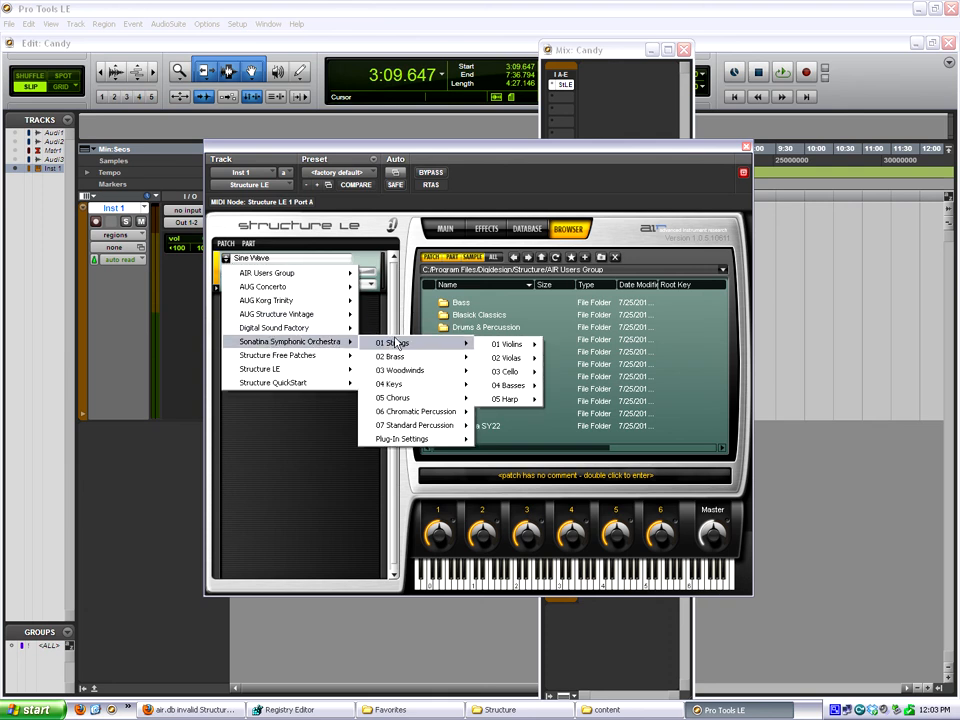
mouse_move(505, 344)
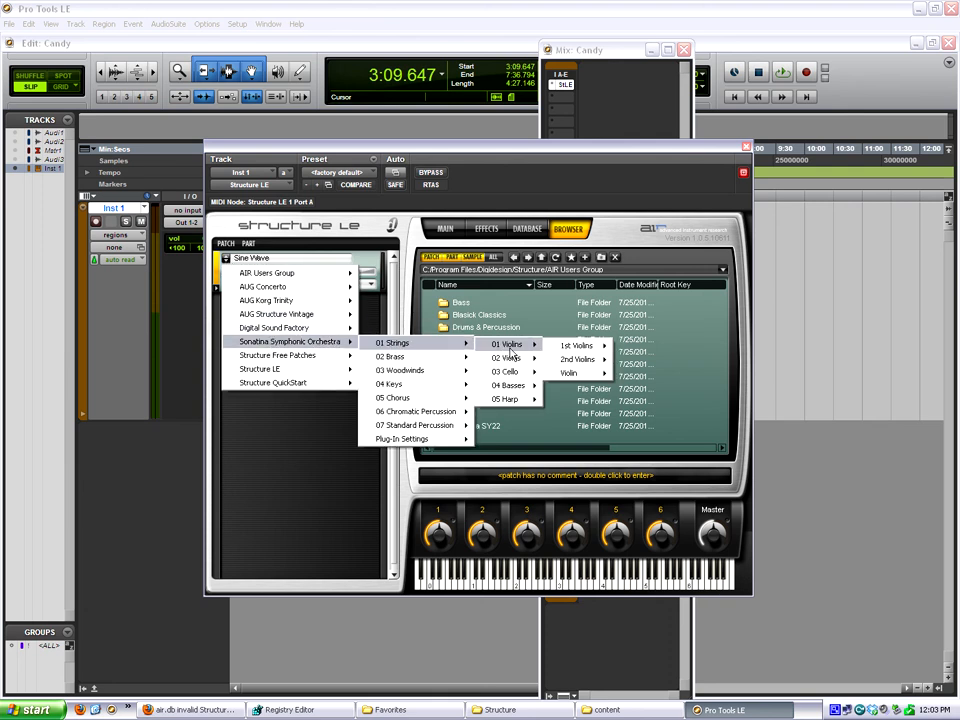
left_click(641, 184)
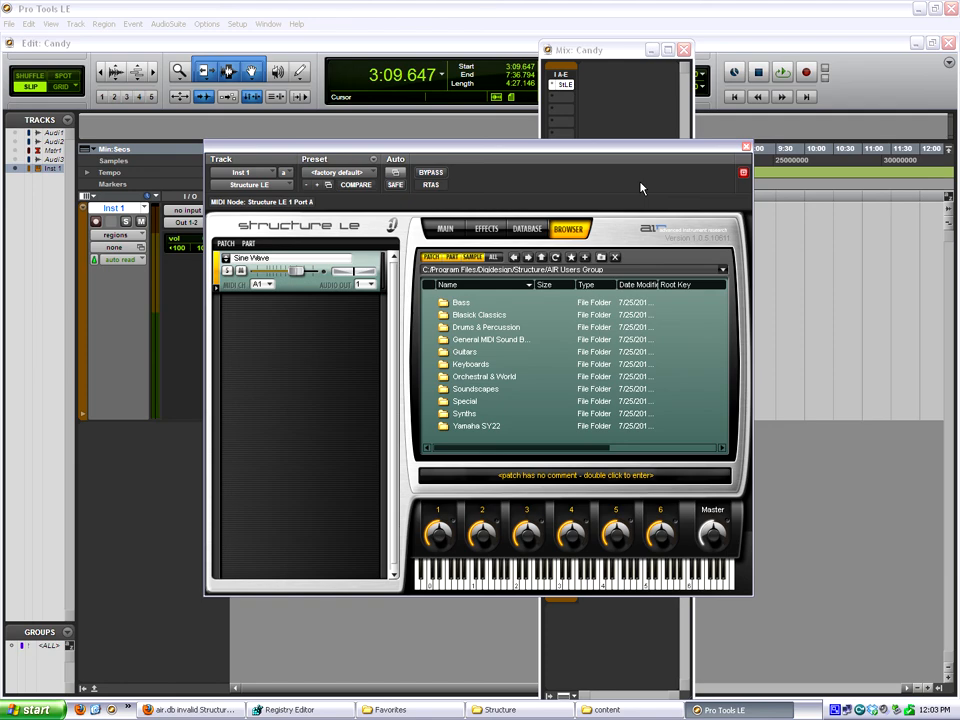